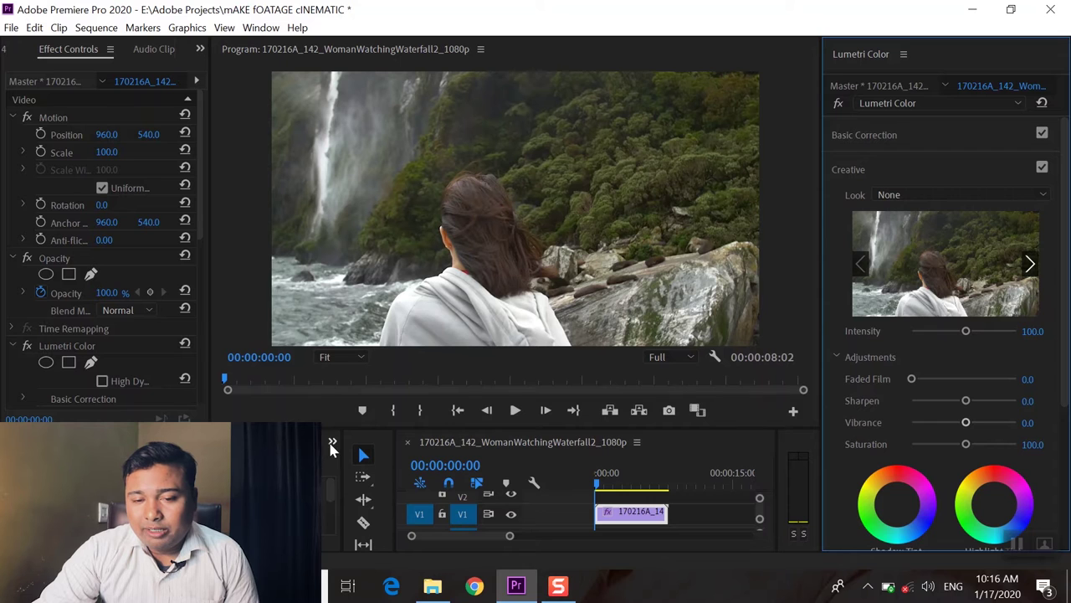
Step: Bring up the Project panel and save the waterfall project with Ctrl+S
{"action": "left_click", "coordinate": [332, 445]}
{"action": "left_click", "coordinate": [370, 311]}
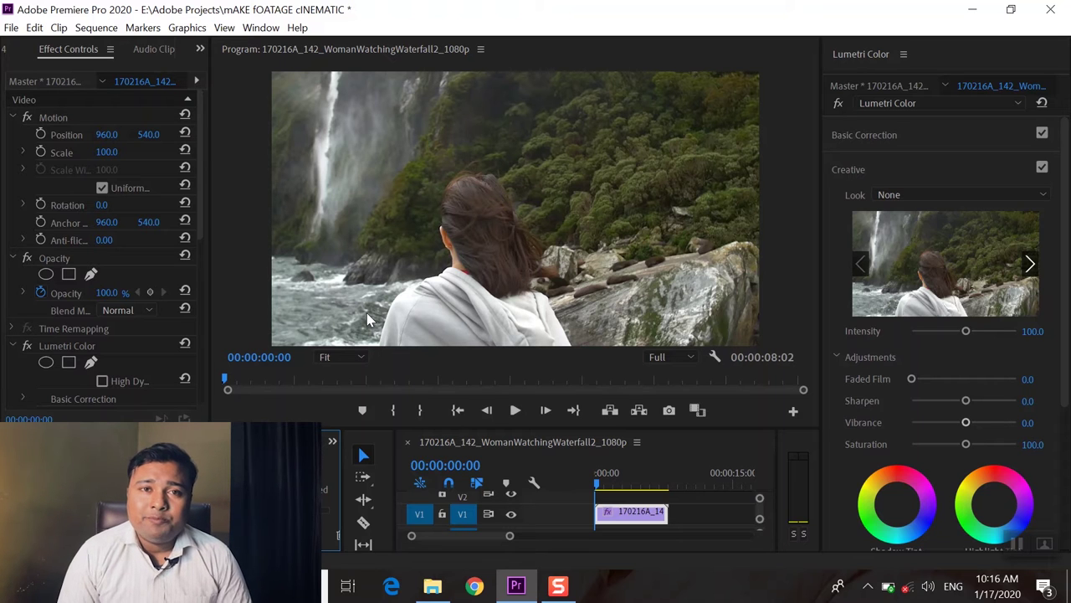
{"action": "key", "text": "ctrl+s"}
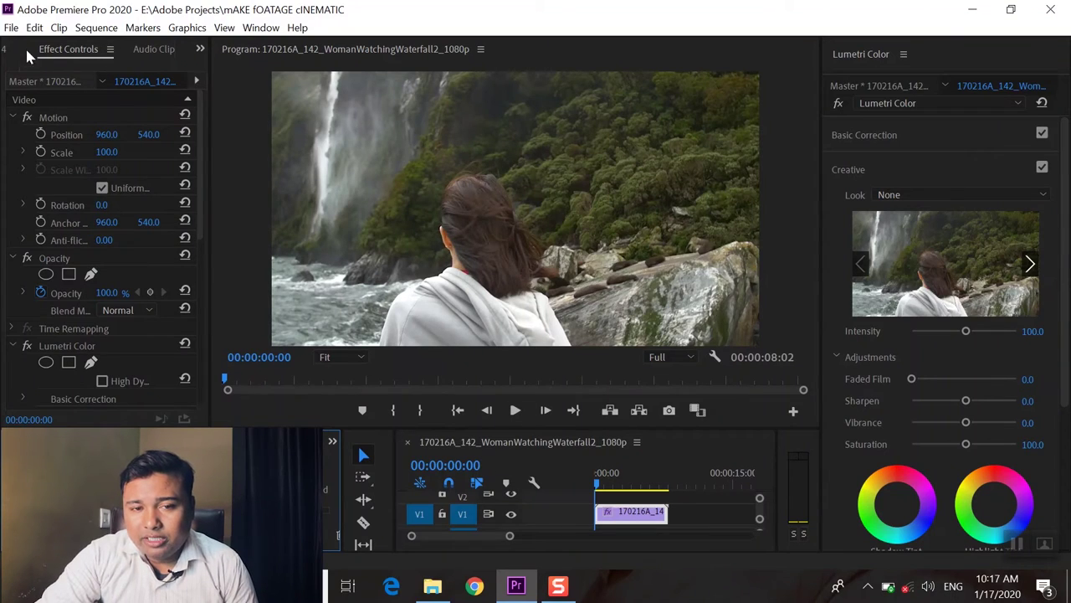
Step: Reset the workspace to its saved layout and enlarge the Program monitor
{"action": "left_click", "coordinate": [260, 28]}
{"action": "mouse_move", "coordinate": [508, 23]}
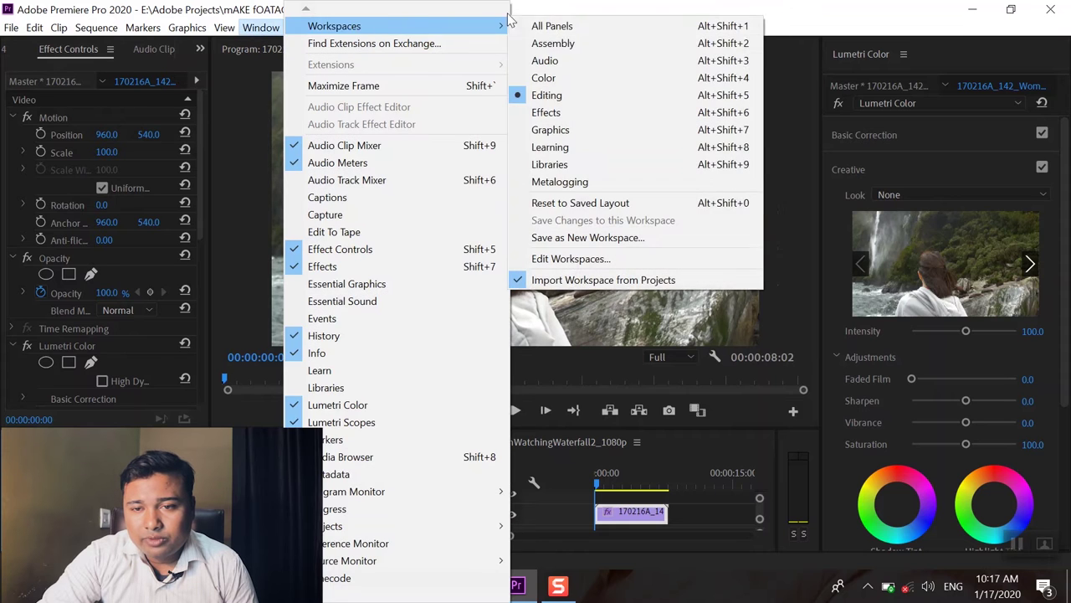
{"action": "left_click", "coordinate": [614, 203]}
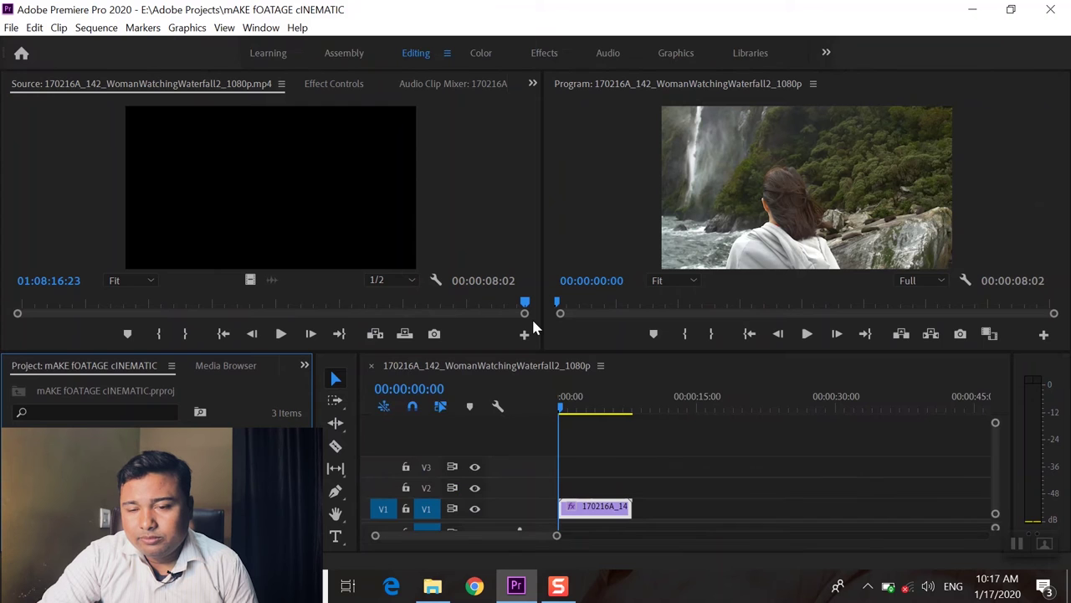
{"action": "left_click_drag", "start_coordinate": [539, 205], "coordinate": [320, 244]}
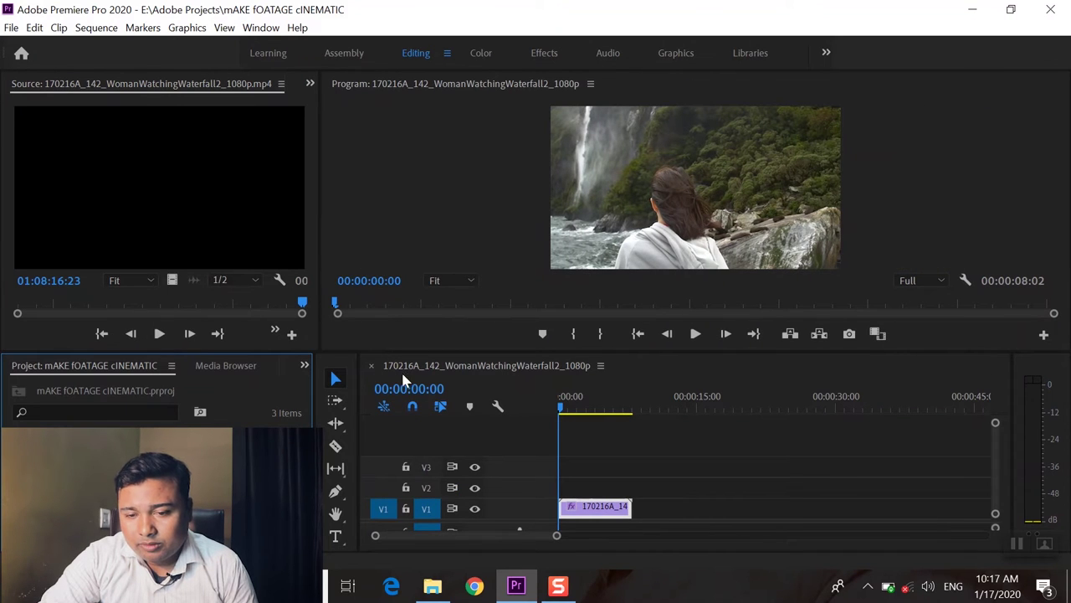
{"action": "left_click_drag", "start_coordinate": [402, 351], "coordinate": [381, 431]}
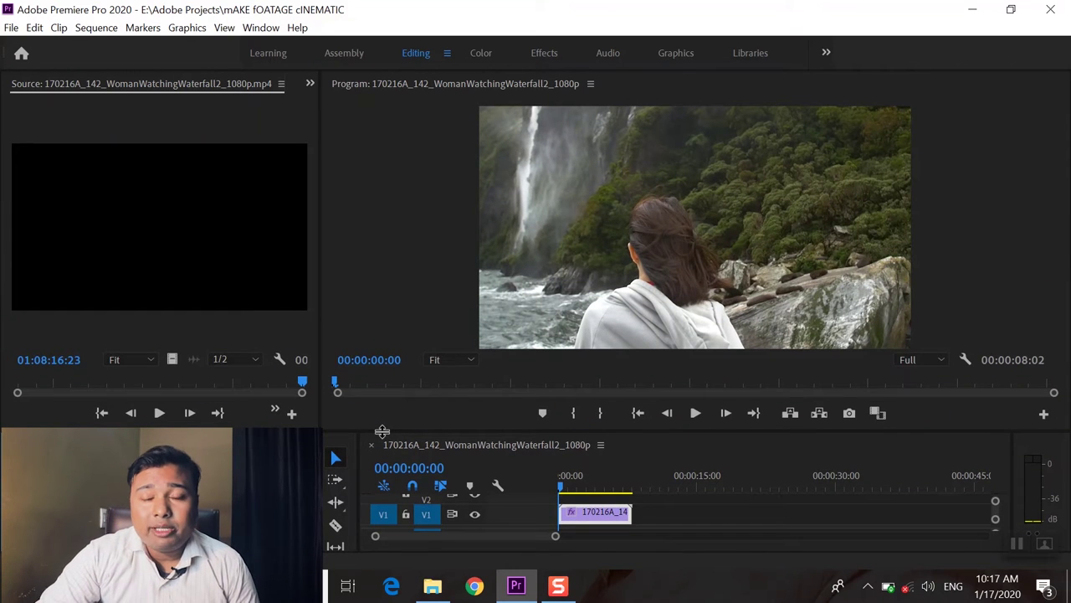
Step: Play the waterfall clip from the start to preview it
{"action": "left_click", "coordinate": [696, 415]}
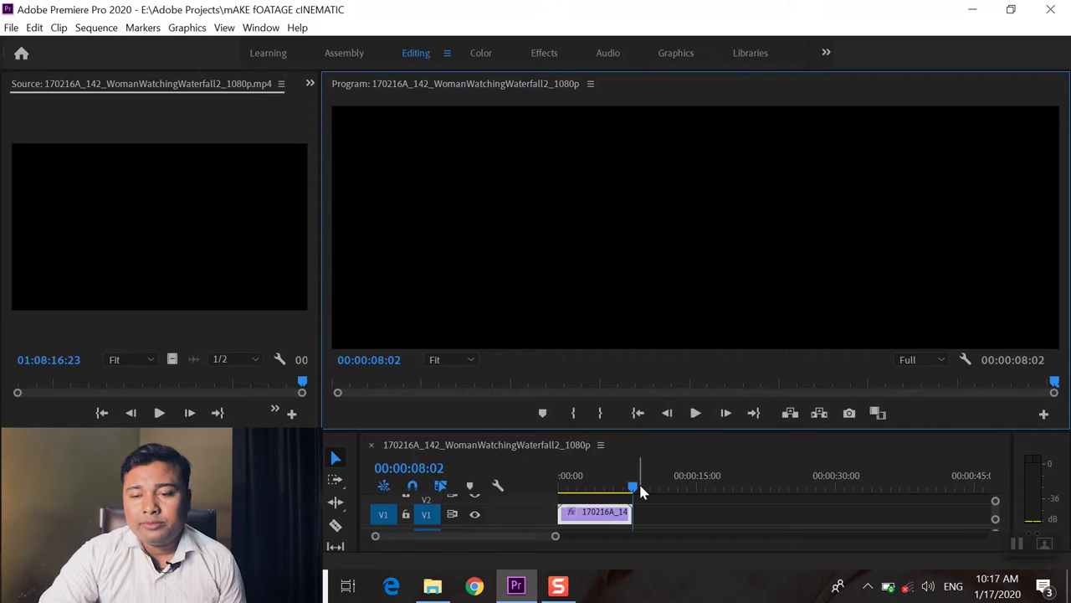
{"action": "left_click", "coordinate": [527, 487]}
{"action": "key", "text": "Home"}
{"action": "key", "text": "space"}
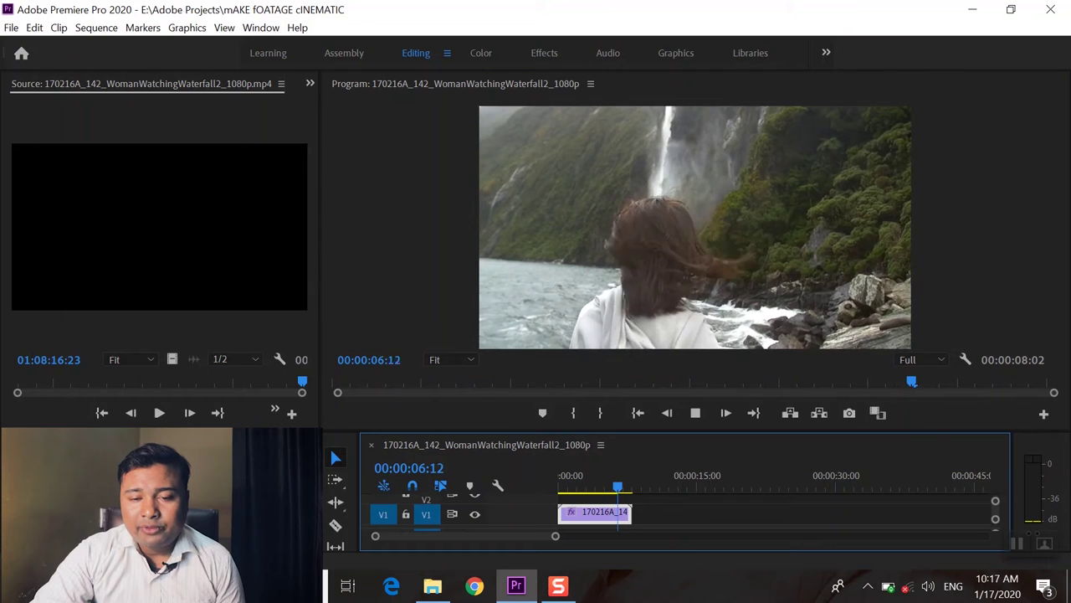
{"action": "left_click", "coordinate": [310, 443]}
Step: Find Warp Stabilizer in the Effects panel and apply it to the waterfall clip
{"action": "left_click", "coordinate": [327, 386]}
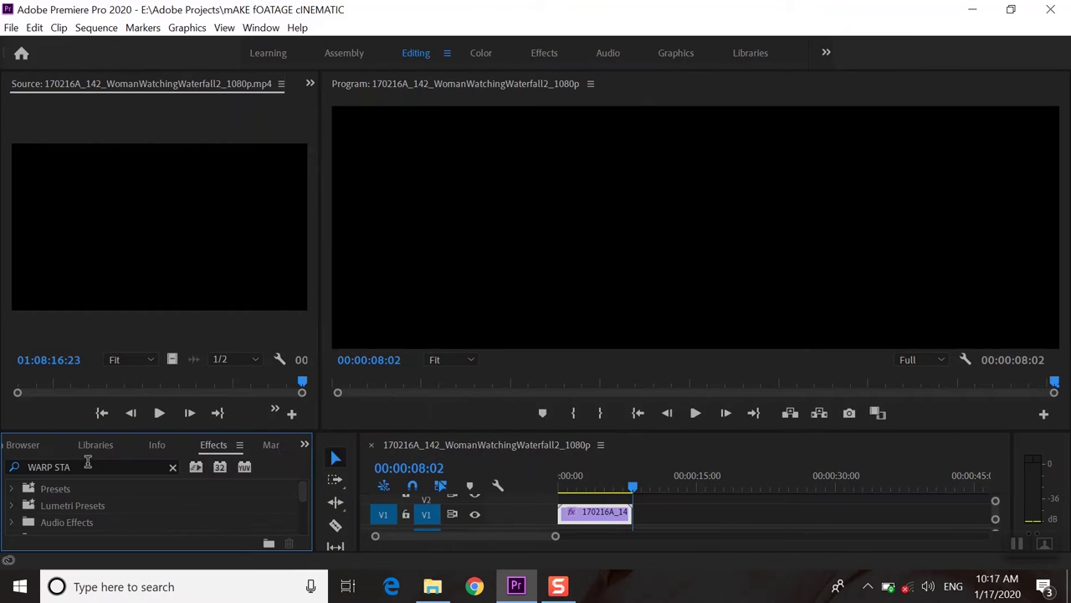
{"action": "left_click", "coordinate": [85, 466]}
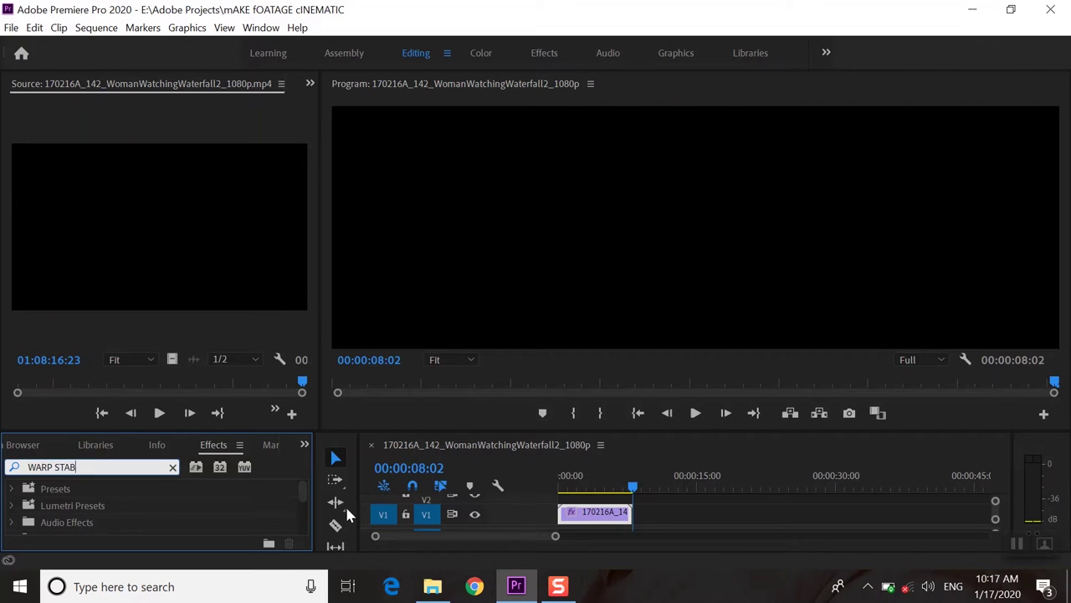
{"action": "left_click_drag", "start_coordinate": [303, 499], "coordinate": [299, 530]}
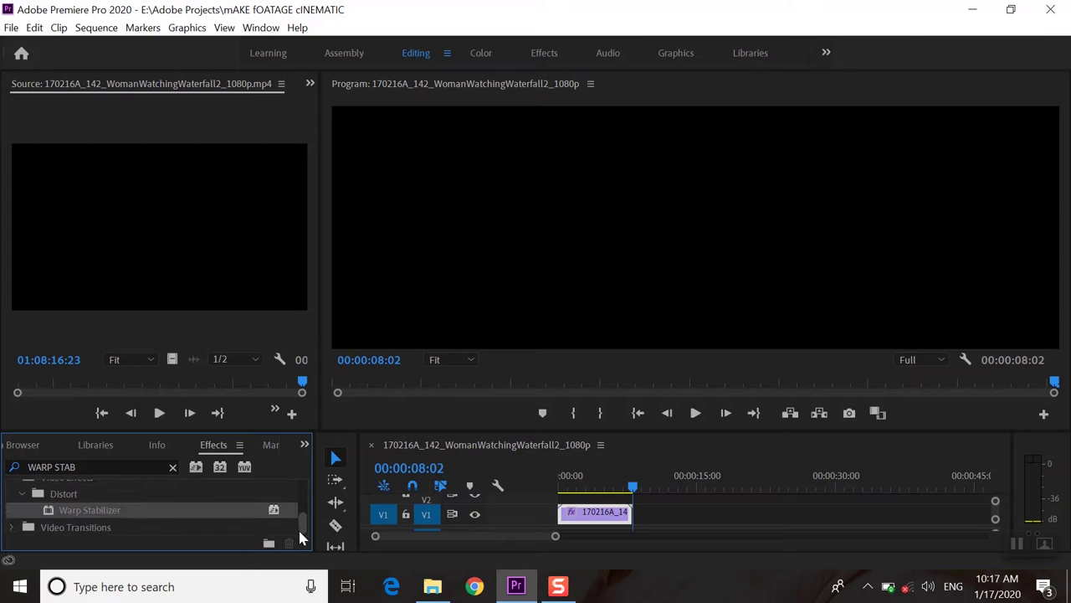
{"action": "left_click_drag", "start_coordinate": [207, 510], "coordinate": [589, 513]}
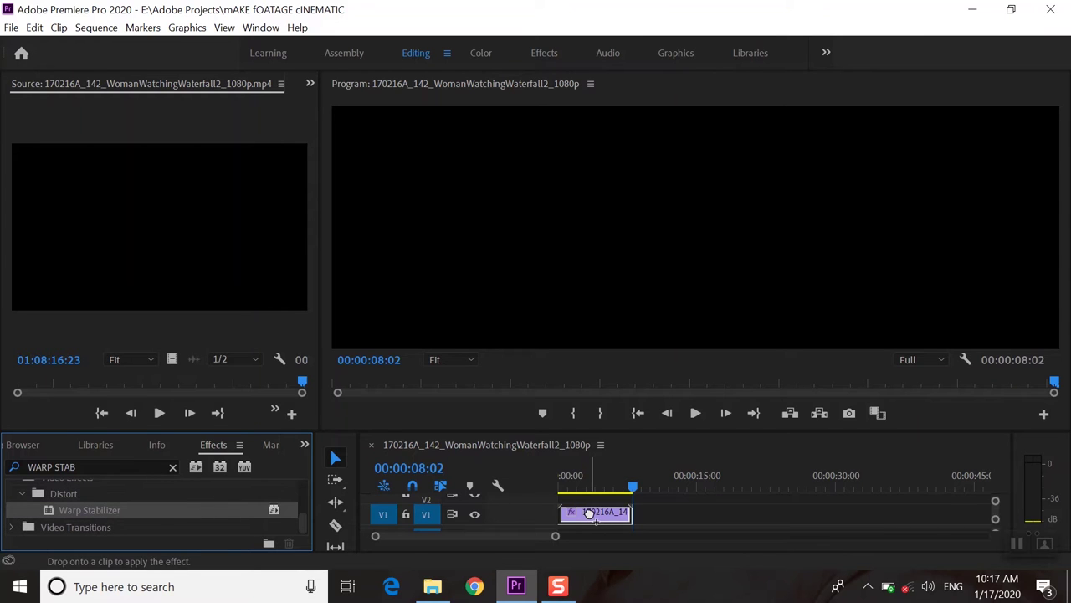
{"action": "left_click", "coordinate": [534, 498]}
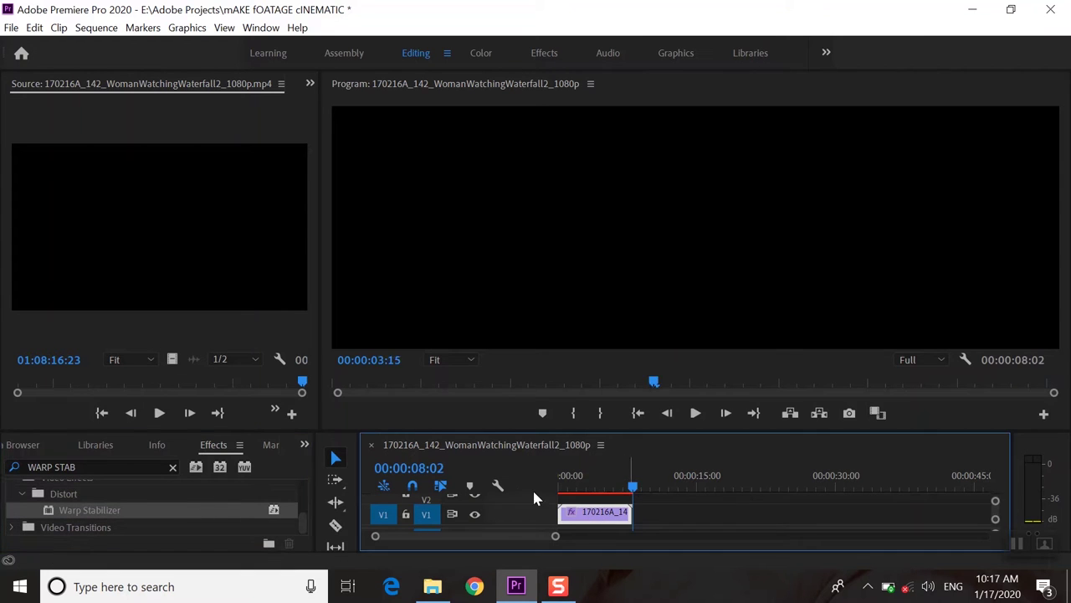
Step: Start Warp Stabilizer's Analyze from the clip's Effect Controls
{"action": "left_click", "coordinate": [308, 85]}
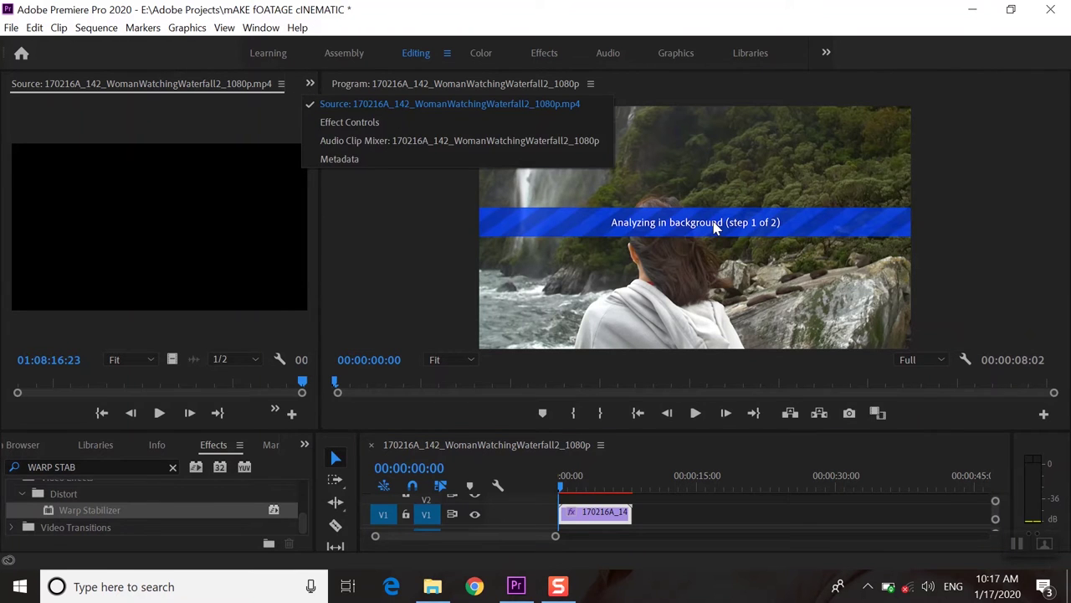
{"action": "left_click", "coordinate": [349, 122]}
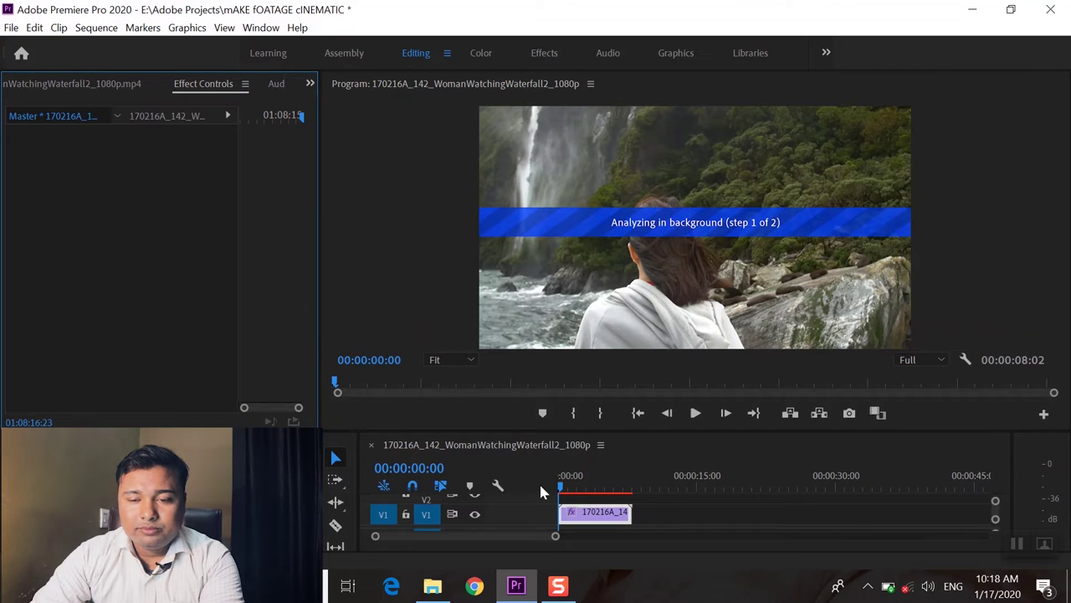
{"action": "left_click", "coordinate": [566, 490]}
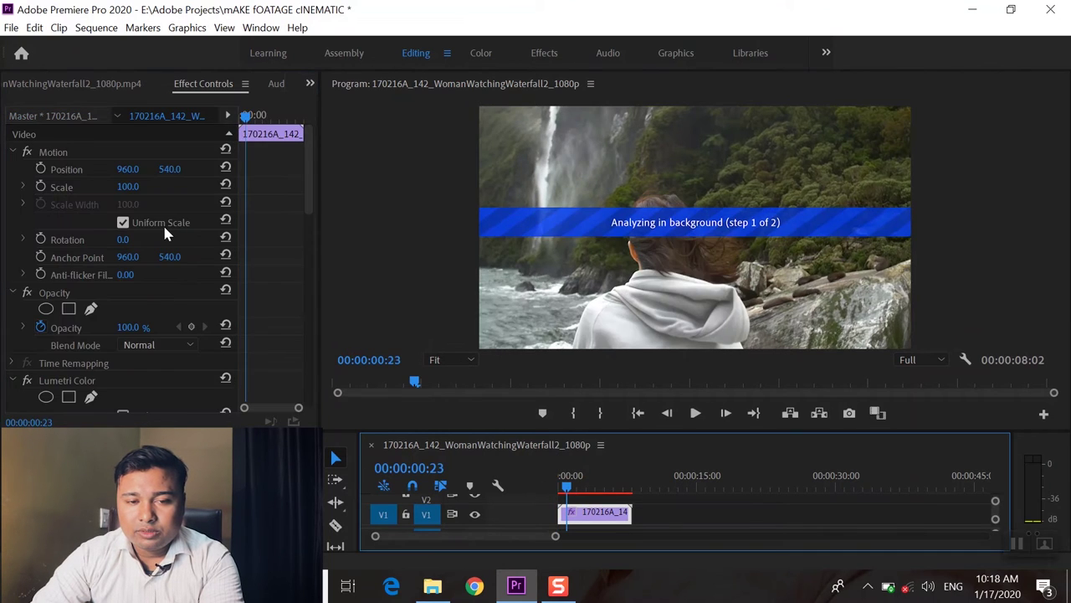
{"action": "scroll", "coordinate": [159, 234], "scroll_direction": "down", "scroll_amount": 2}
{"action": "scroll", "coordinate": [112, 236], "scroll_direction": "down", "scroll_amount": 5}
{"action": "scroll", "coordinate": [113, 237], "scroll_direction": "down", "scroll_amount": 2}
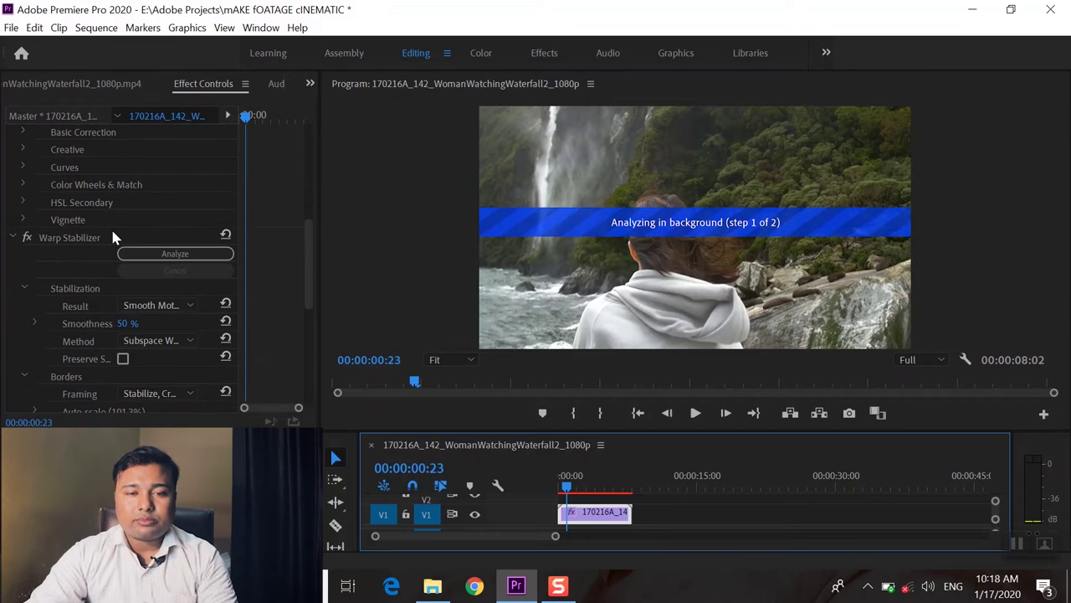
{"action": "scroll", "coordinate": [112, 234], "scroll_direction": "down", "scroll_amount": 1}
{"action": "left_click", "coordinate": [162, 220]}
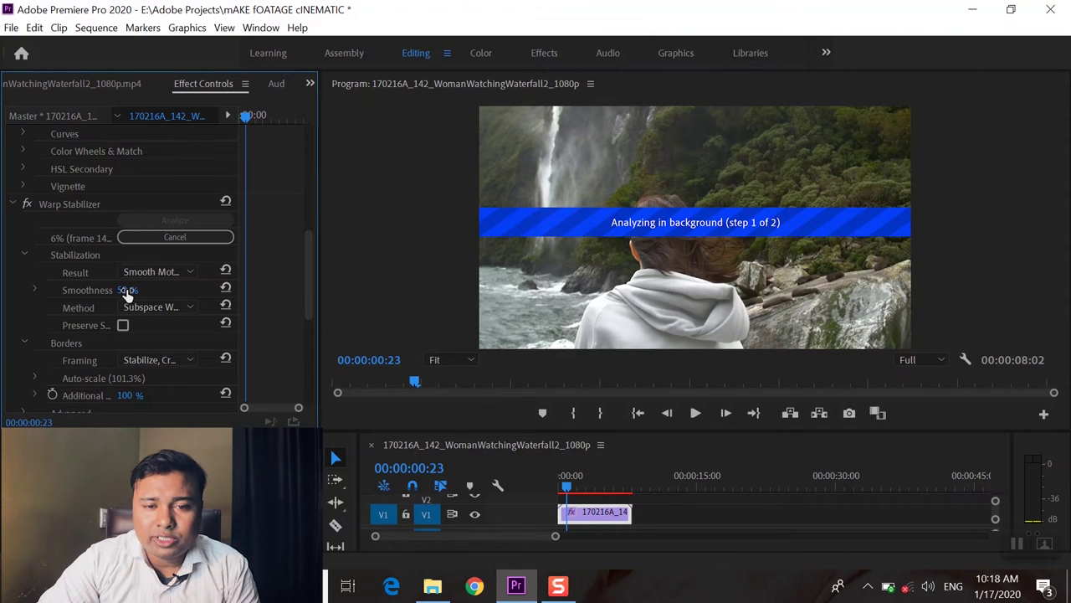
Step: Resize the Effect Controls and Program monitor panels while the analysis runs
{"action": "left_click_drag", "start_coordinate": [309, 270], "coordinate": [302, 313]}
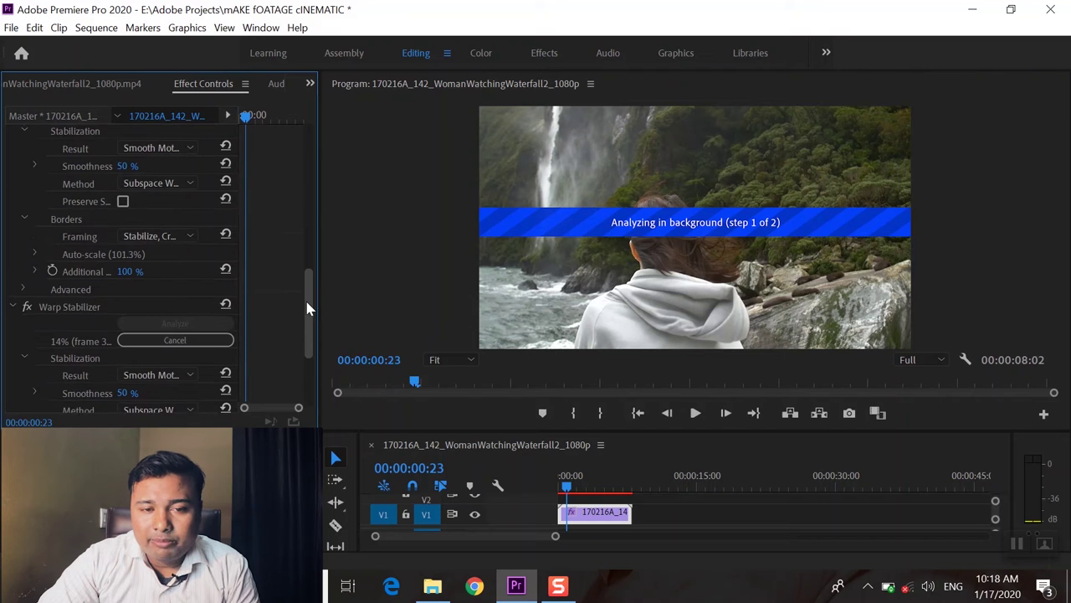
{"action": "scroll", "coordinate": [70, 180], "scroll_direction": "up", "scroll_amount": 2}
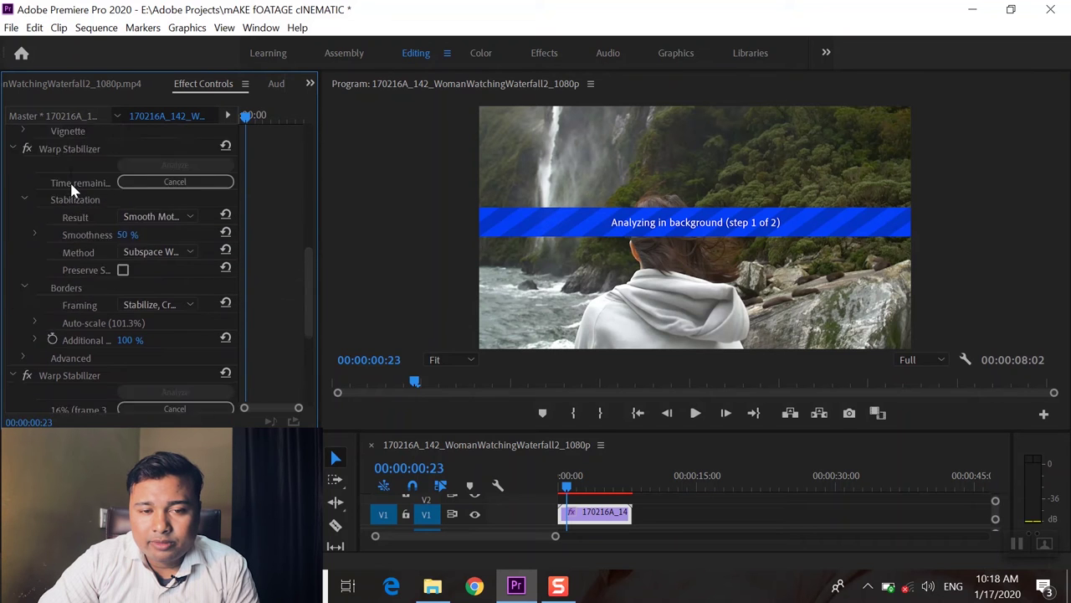
{"action": "scroll", "coordinate": [57, 204], "scroll_direction": "up", "scroll_amount": 1}
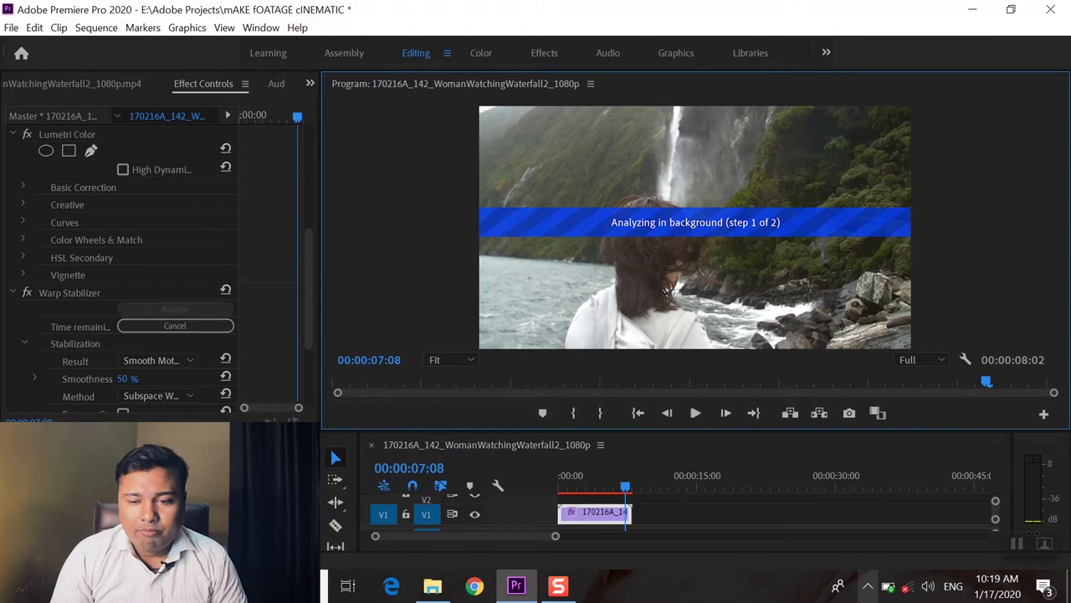
{"action": "left_click_drag", "start_coordinate": [379, 403], "coordinate": [330, 416]}
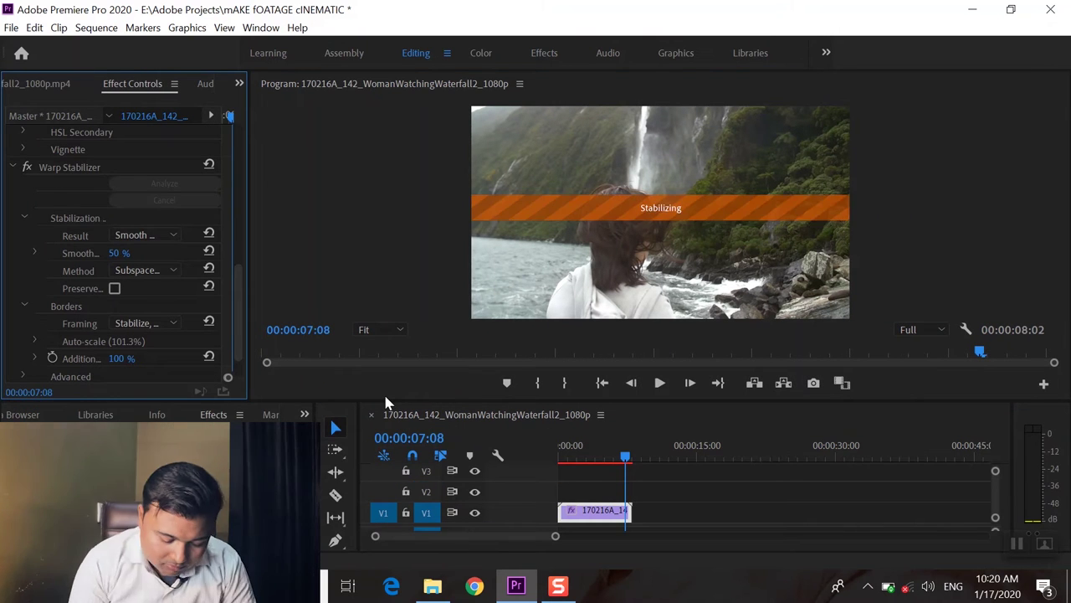
Step: Play the stabilized clip from the start, comparing with Warp Stabilizer toggled off and back on
{"action": "left_click", "coordinate": [474, 458]}
{"action": "key", "text": "Home"}
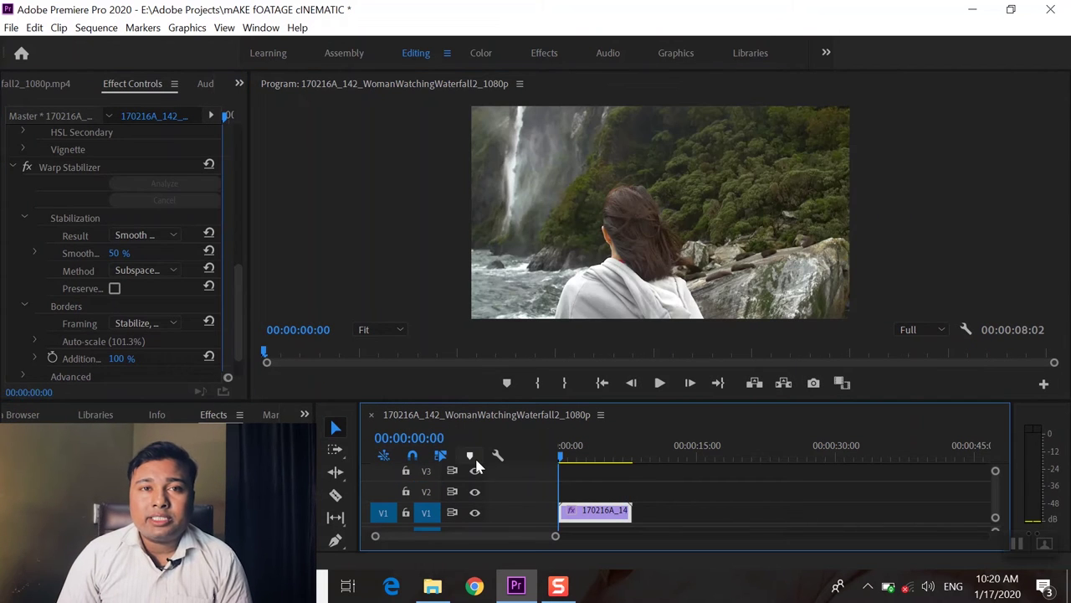
{"action": "left_click", "coordinate": [661, 383]}
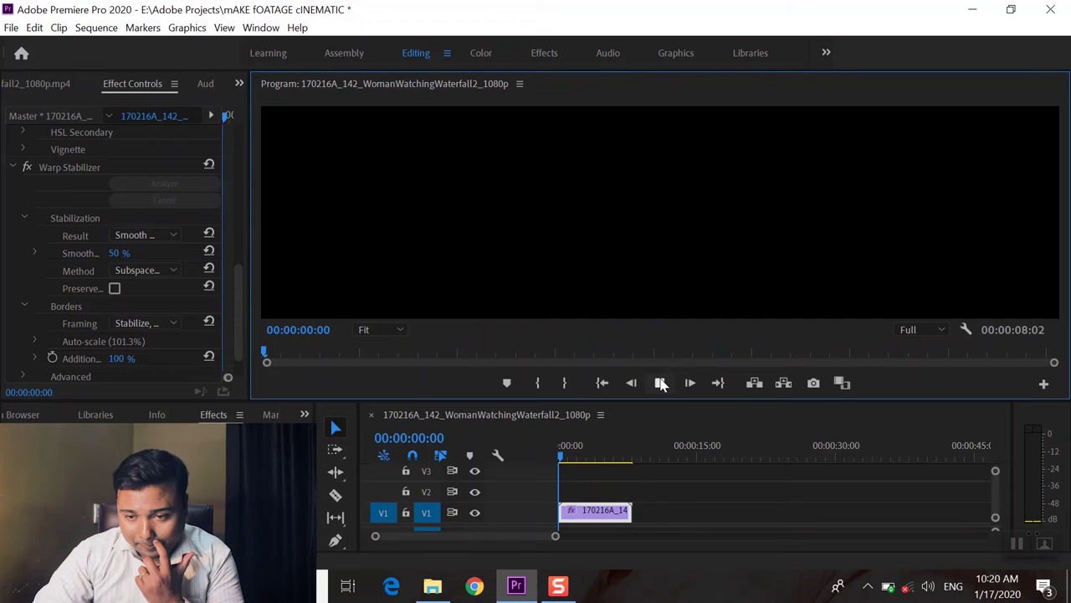
{"action": "left_click", "coordinate": [661, 382]}
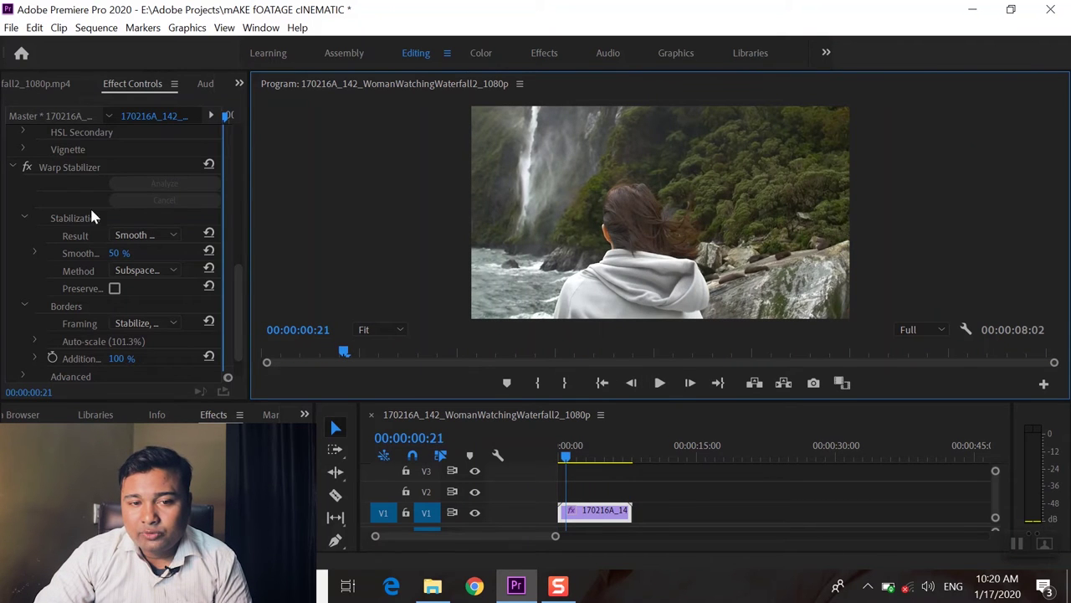
{"action": "left_click", "coordinate": [27, 167]}
{"action": "left_click", "coordinate": [660, 383]}
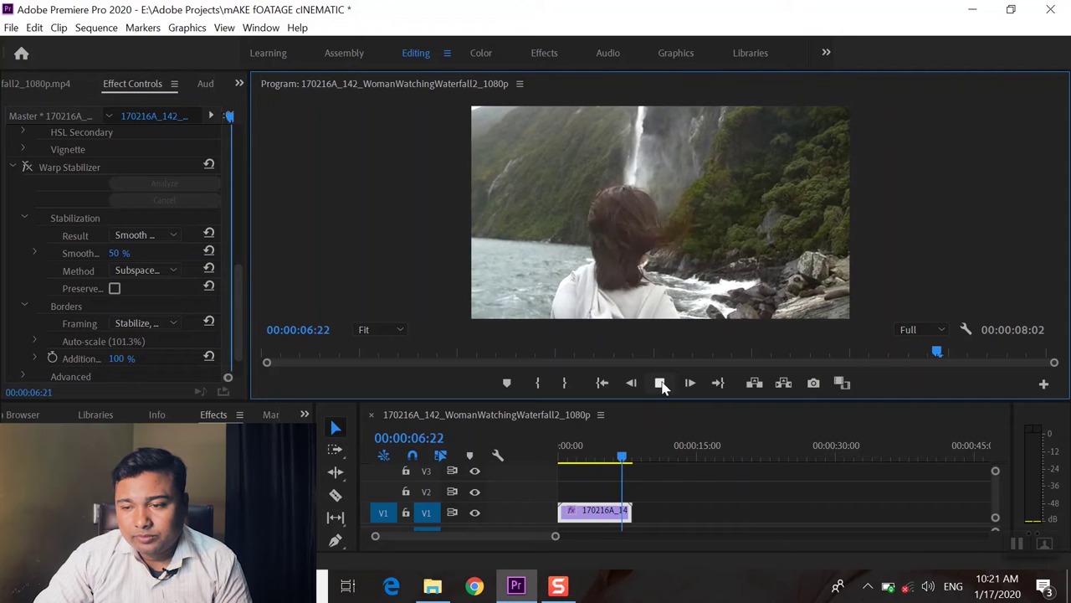
{"action": "left_click", "coordinate": [25, 169]}
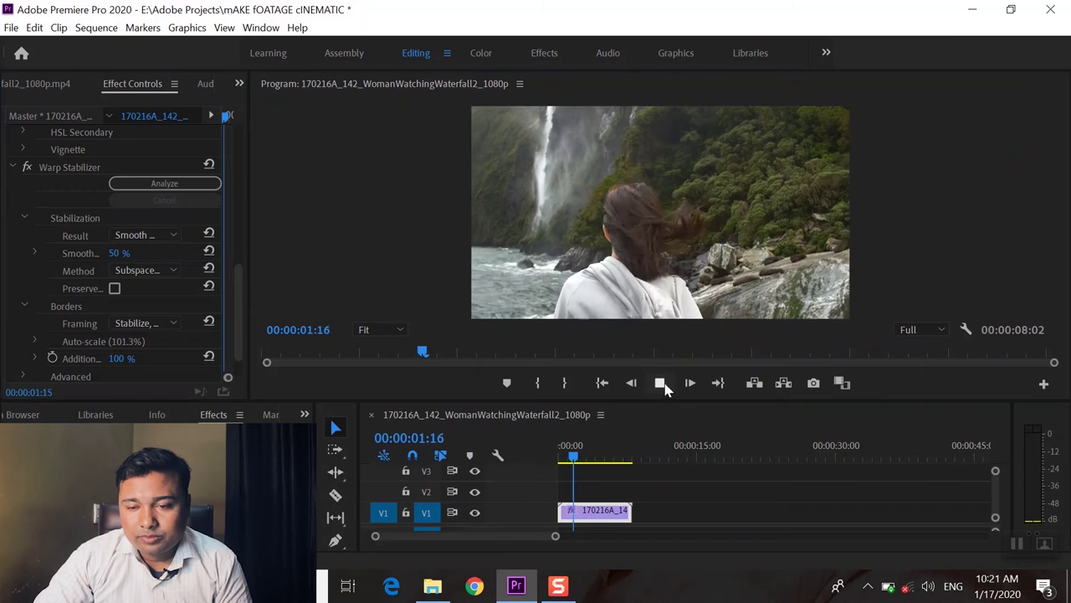
{"action": "left_click", "coordinate": [660, 382]}
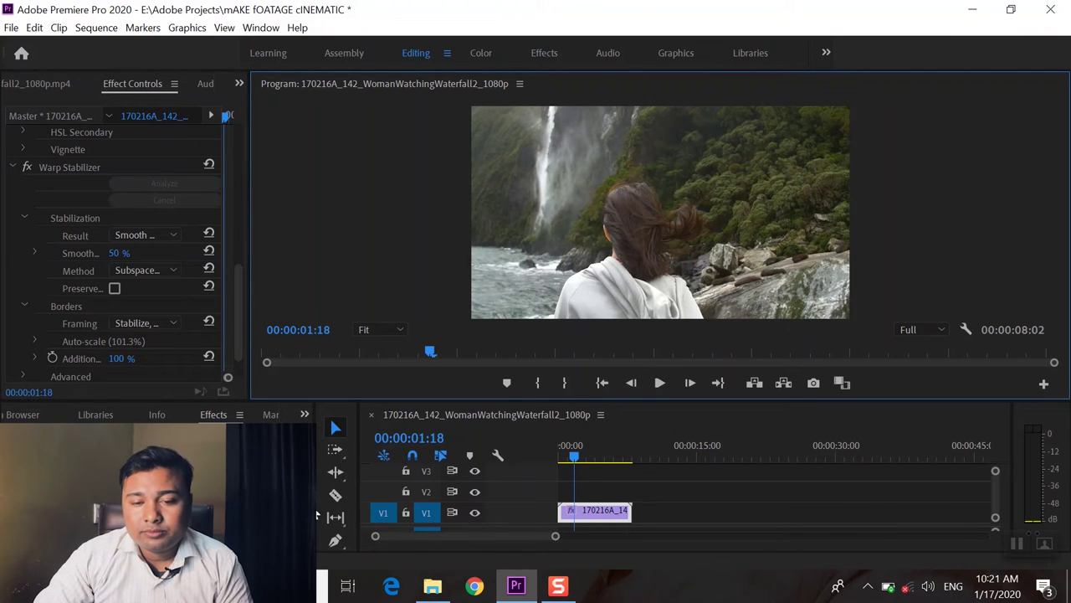
{"action": "left_click_drag", "start_coordinate": [320, 431], "coordinate": [357, 431]}
Step: Create a new adjustment layer and place it on V2 spanning the waterfall clip
{"action": "left_click", "coordinate": [343, 415]}
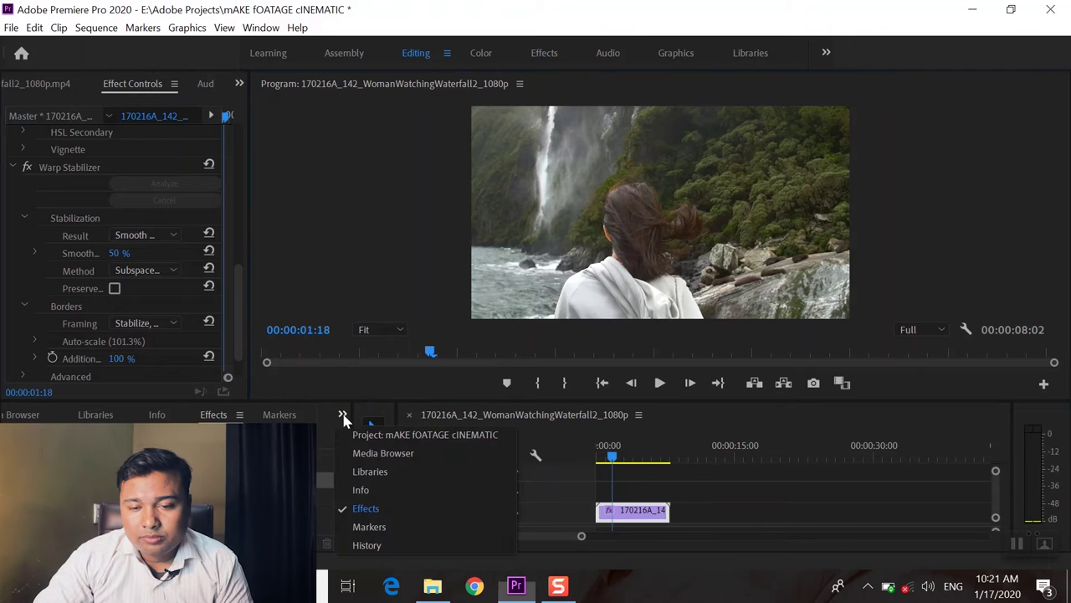
{"action": "left_click", "coordinate": [371, 435]}
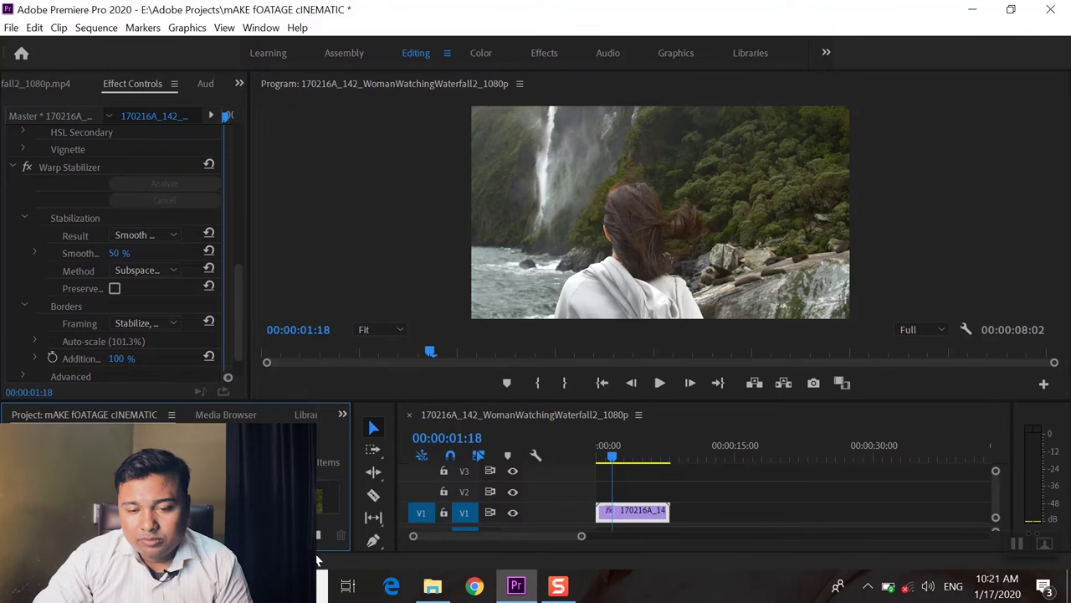
{"action": "left_click", "coordinate": [316, 532]}
{"action": "left_click", "coordinate": [362, 384]}
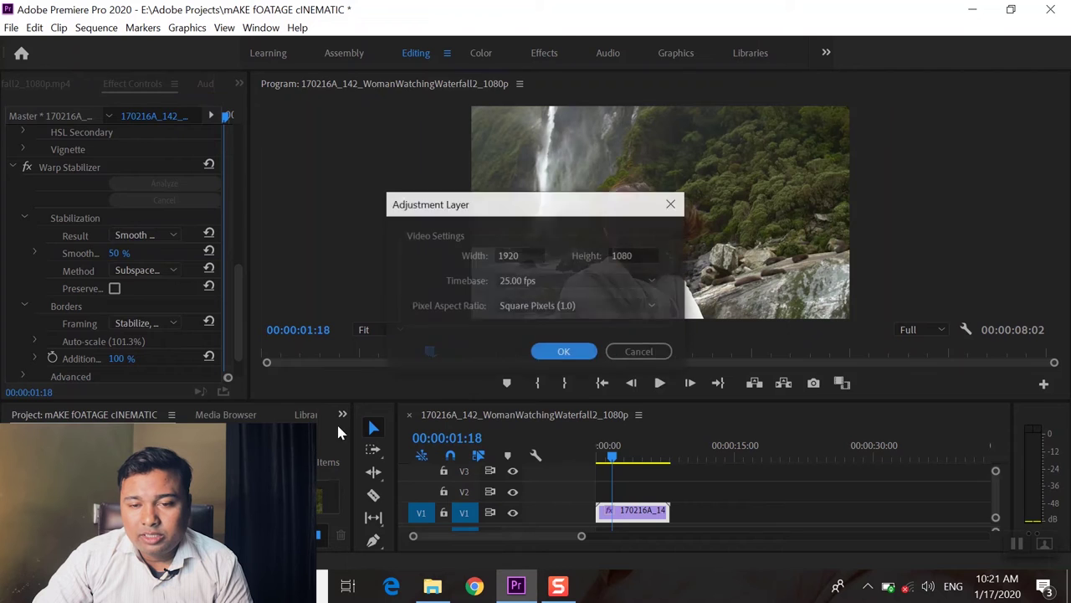
{"action": "left_click", "coordinate": [559, 355]}
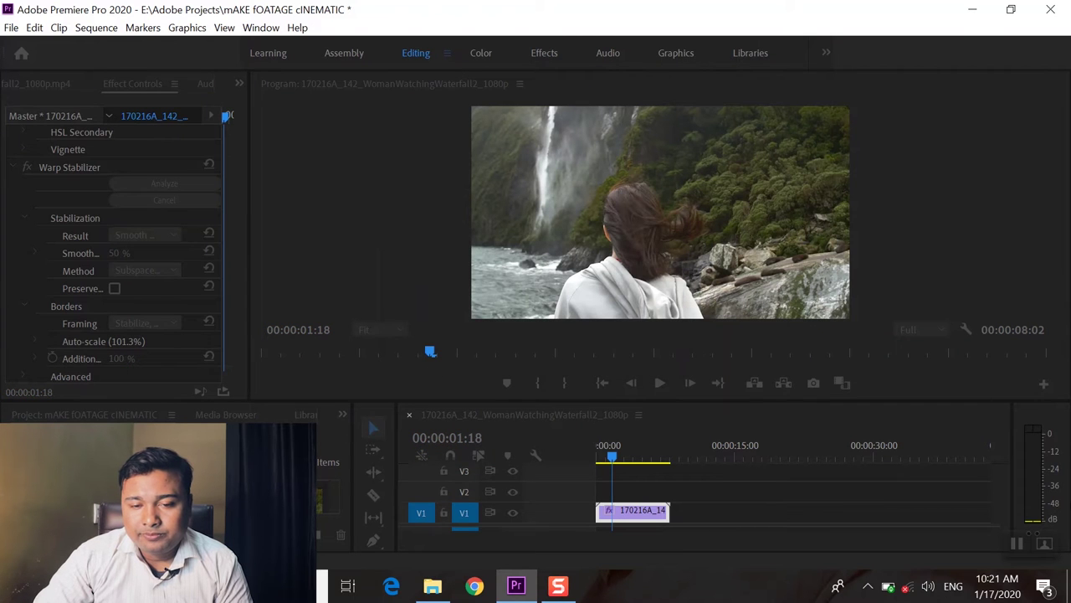
{"action": "left_click_drag", "start_coordinate": [320, 485], "coordinate": [598, 493]}
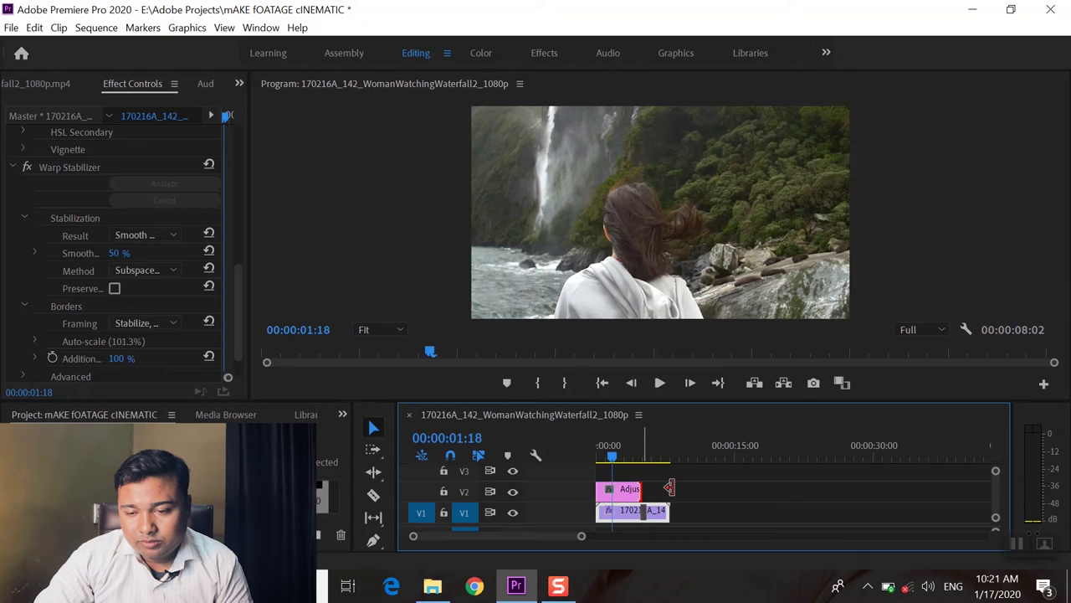
{"action": "left_click_drag", "start_coordinate": [669, 487], "coordinate": [669, 494]}
{"action": "left_click", "coordinate": [643, 494]}
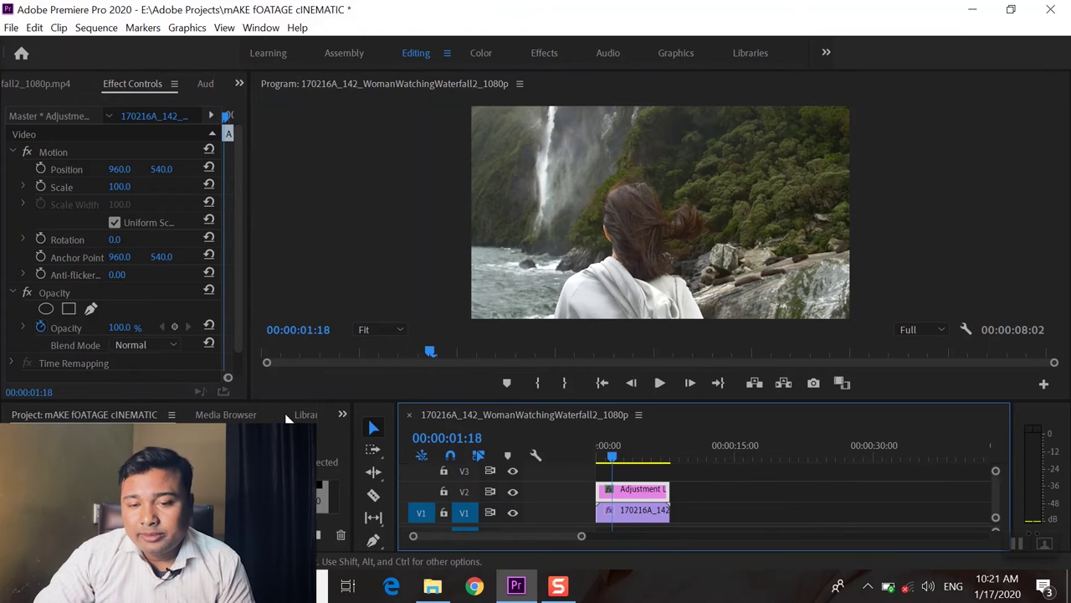
Step: Apply the Crop effect to the adjustment layer
{"action": "left_click", "coordinate": [341, 415]}
{"action": "left_click", "coordinate": [387, 502]}
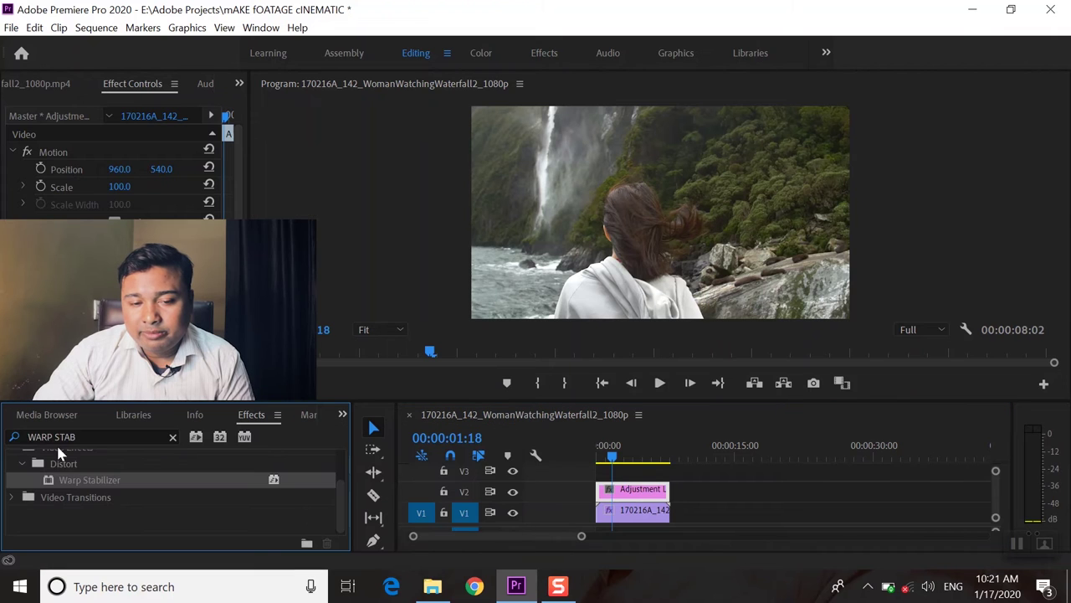
{"action": "left_click", "coordinate": [57, 436]}
{"action": "type", "text": "C"}
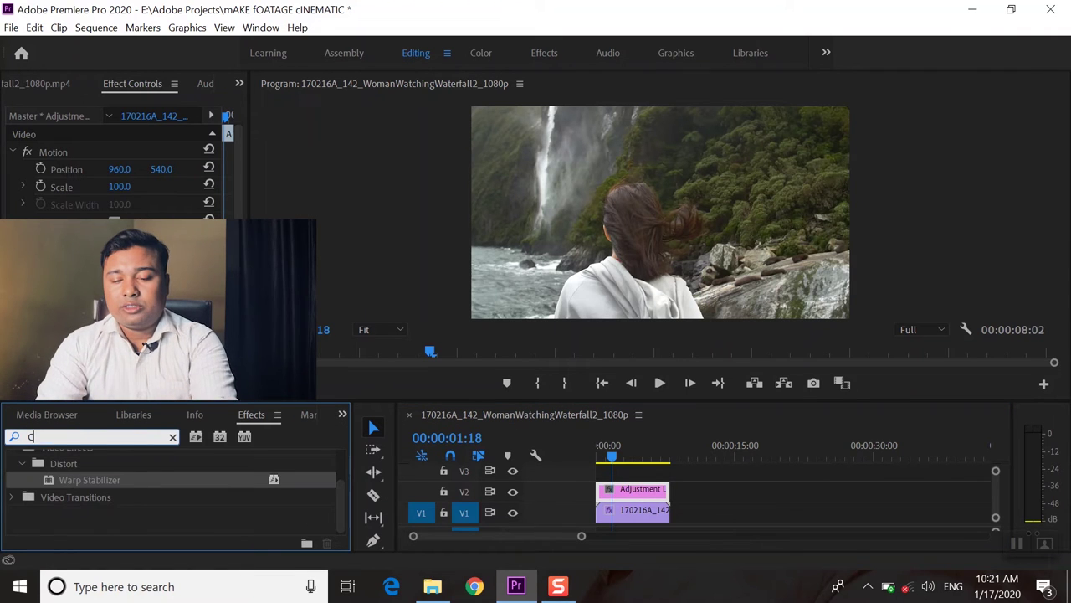
{"action": "type", "text": "ROP"}
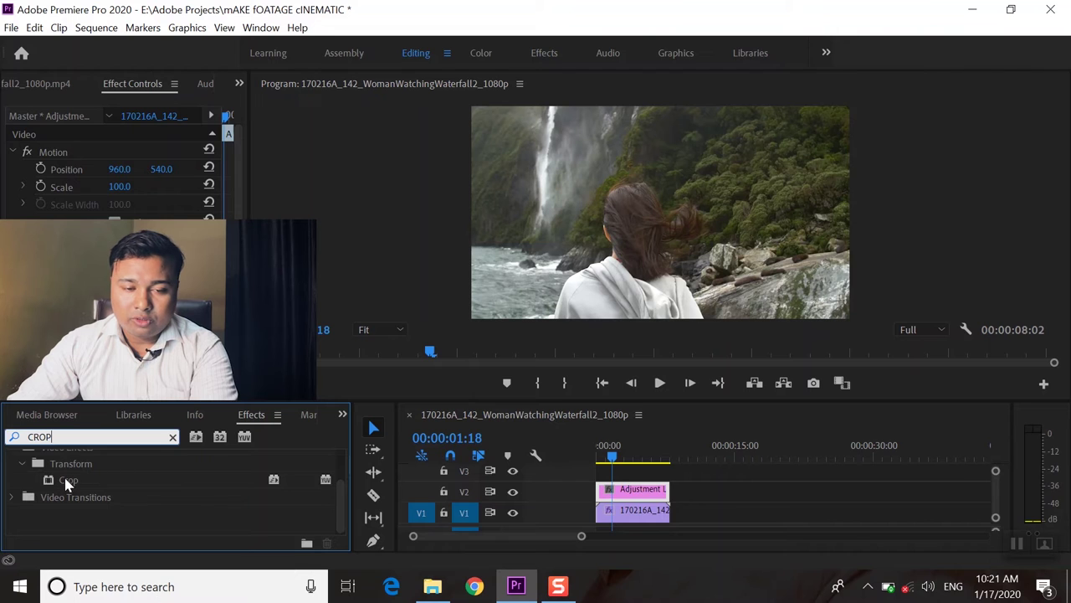
{"action": "left_click_drag", "start_coordinate": [67, 482], "coordinate": [648, 496]}
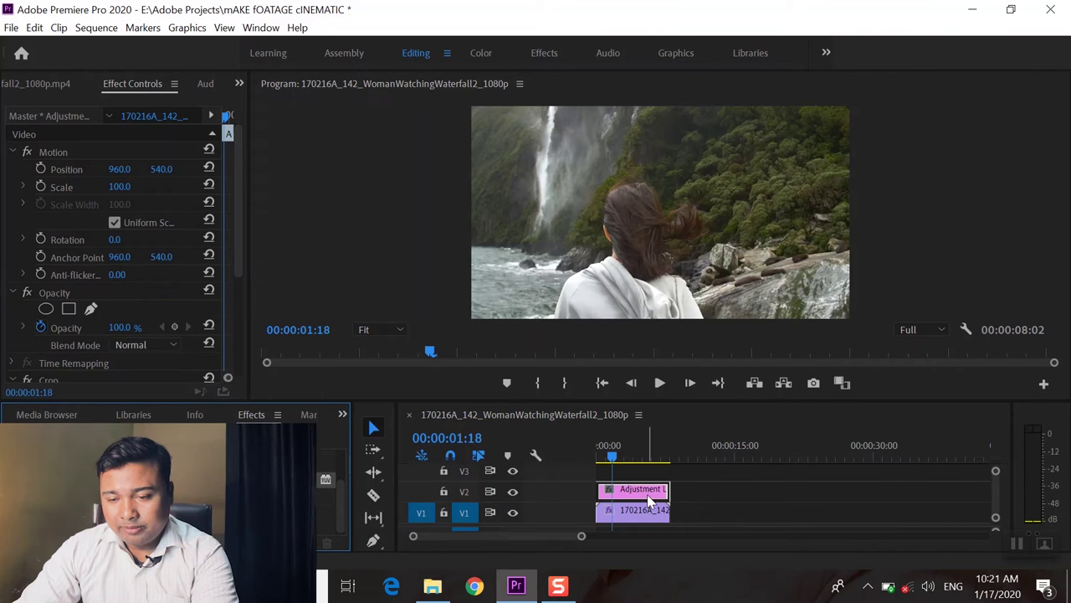
{"action": "scroll", "coordinate": [122, 303], "scroll_direction": "down", "scroll_amount": 2}
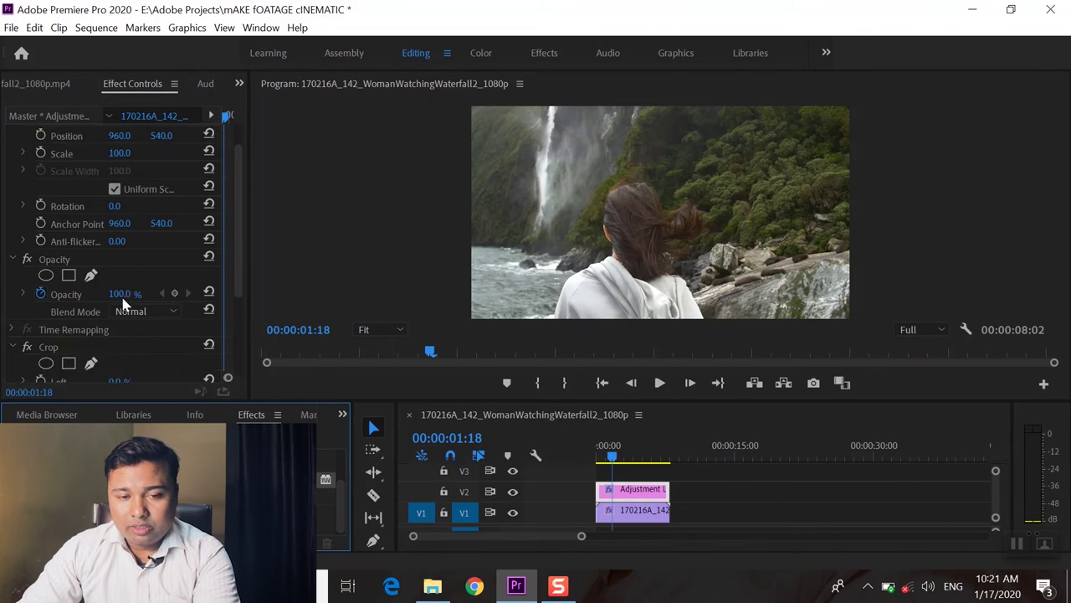
{"action": "scroll", "coordinate": [123, 303], "scroll_direction": "down", "scroll_amount": 4}
Step: Set the crop Top and Bottom to 10% each and return to the sequence start
{"action": "left_click", "coordinate": [120, 266]}
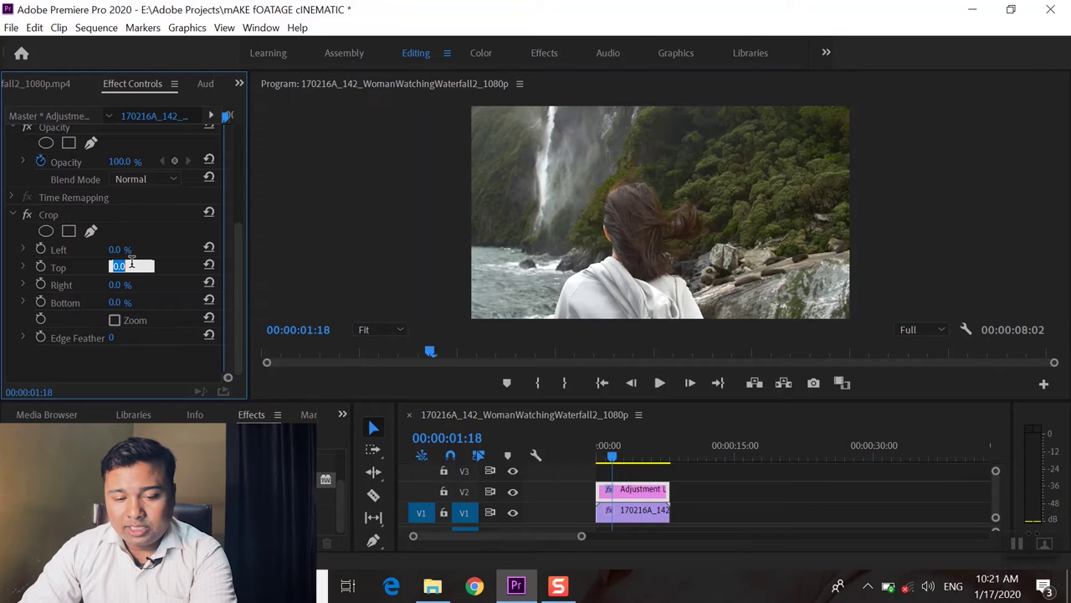
{"action": "type", "text": "10"}
{"action": "key", "text": "Return"}
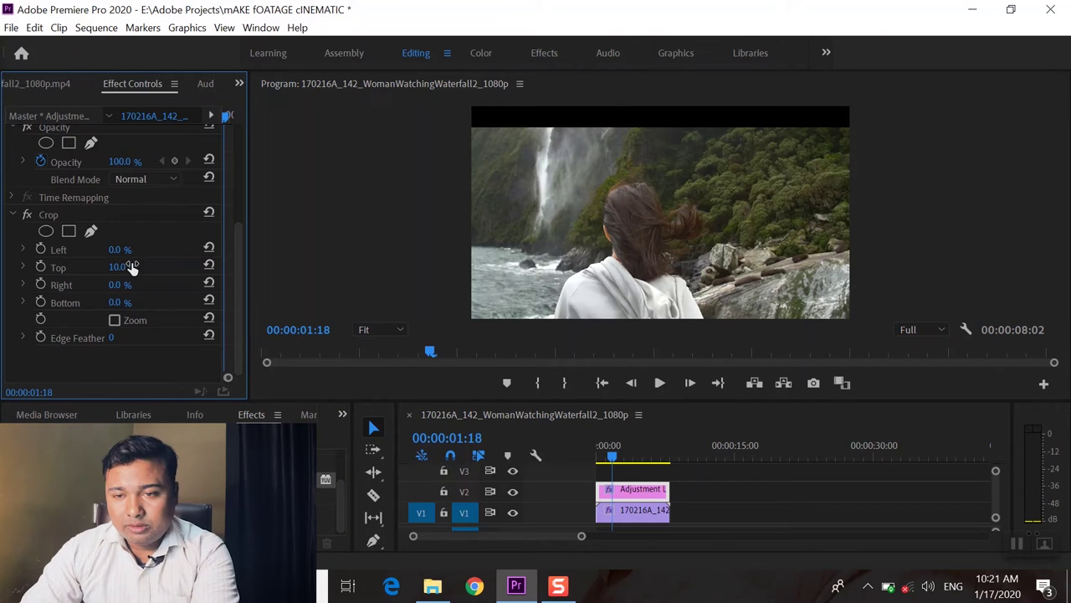
{"action": "left_click", "coordinate": [120, 302]}
{"action": "type", "text": "1"}
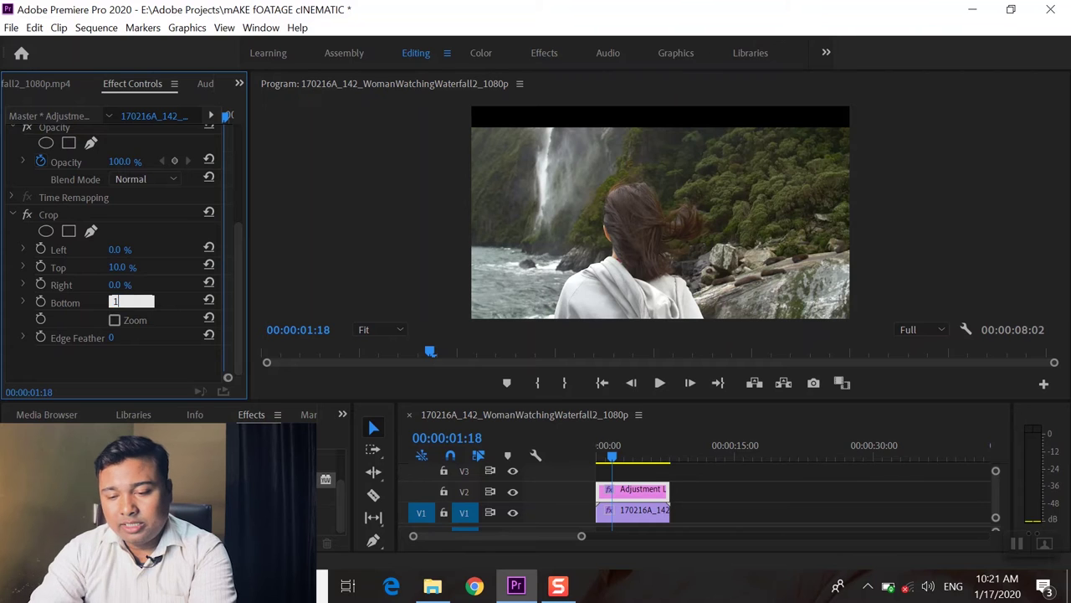
{"action": "type", "text": "9"}
{"action": "key", "text": "Return"}
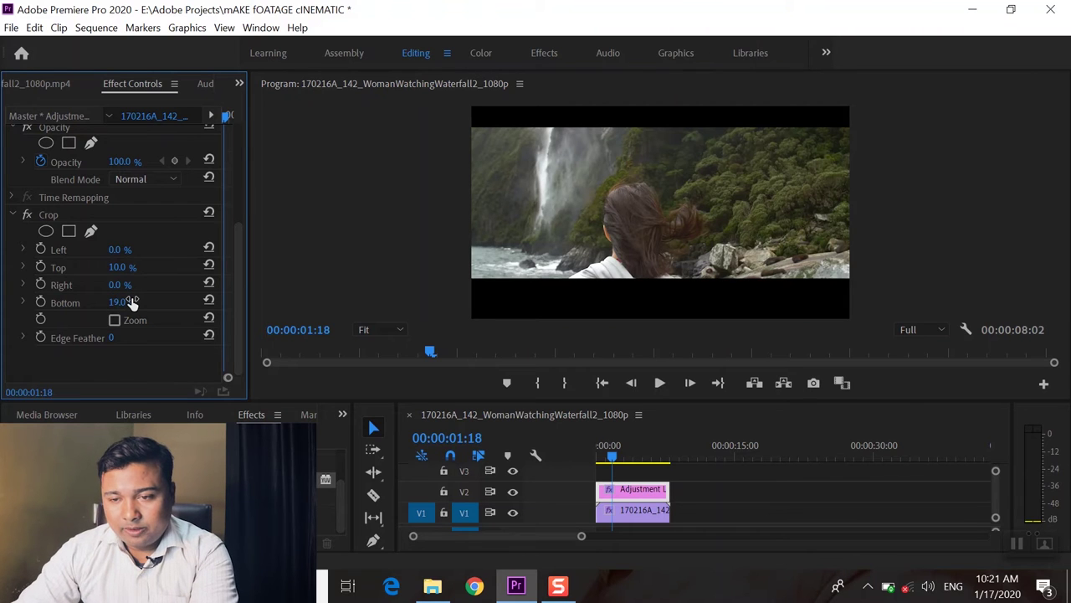
{"action": "left_click", "coordinate": [121, 302]}
{"action": "type", "text": "10"}
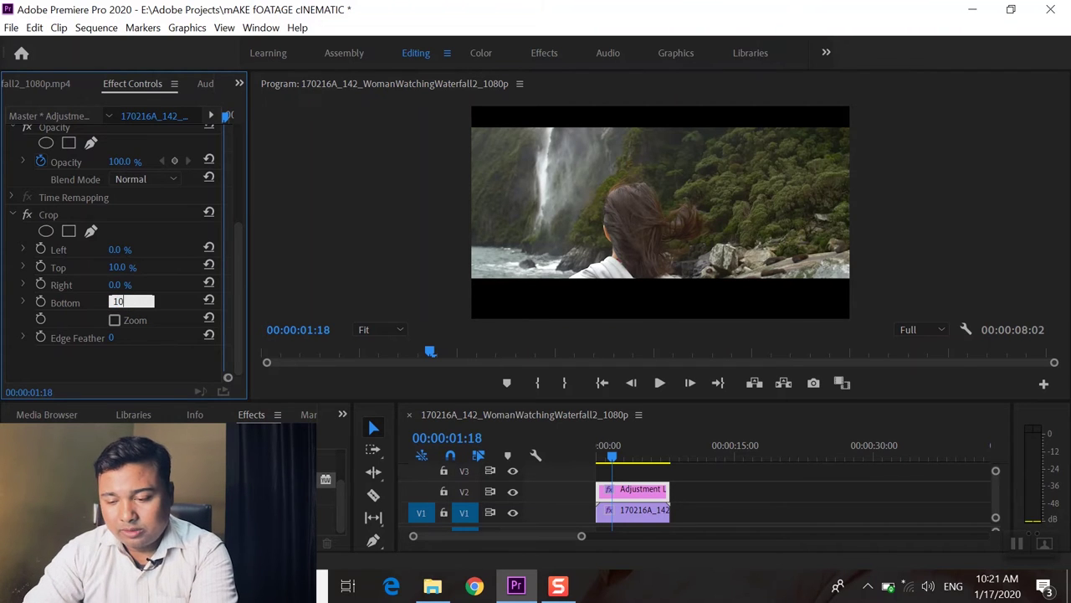
{"action": "key", "text": "Return"}
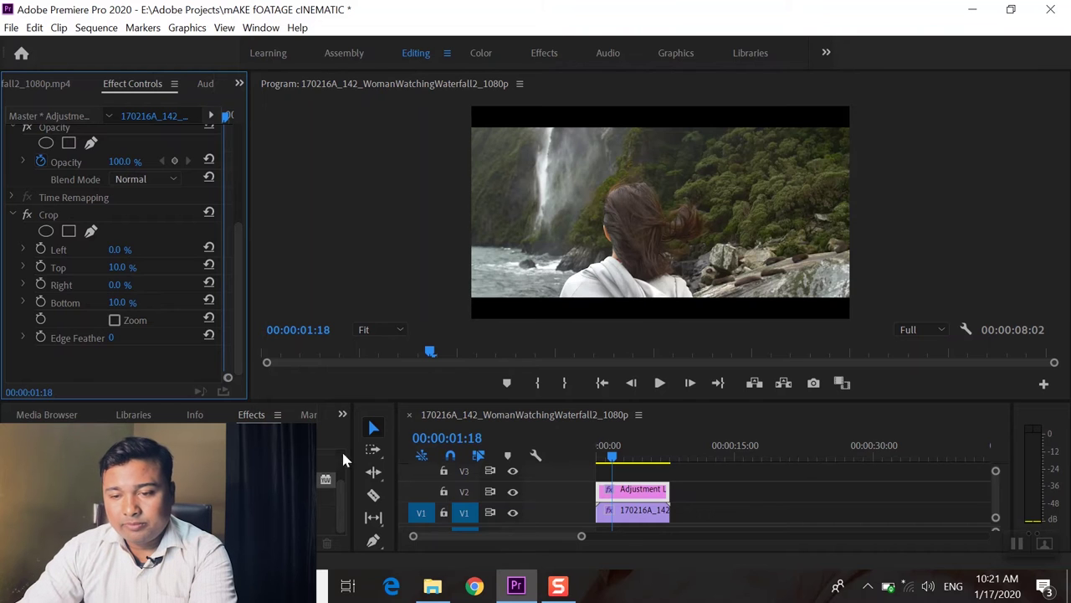
{"action": "left_click", "coordinate": [574, 461]}
{"action": "key", "text": "Home"}
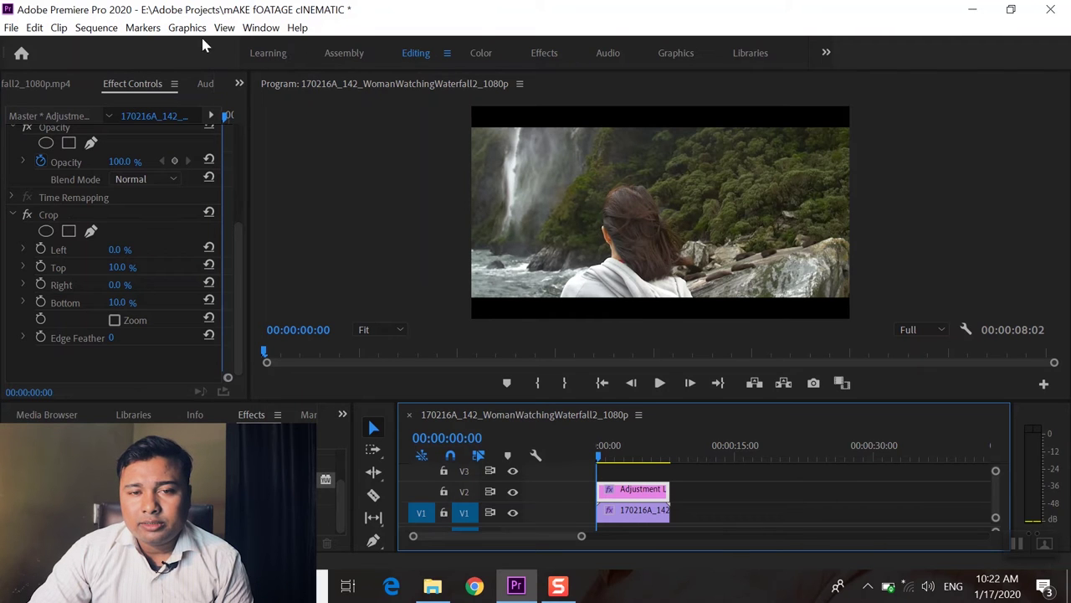
Step: Show Lumetri Color from the Window menu and switch to the Color workspace
{"action": "left_click", "coordinate": [265, 30]}
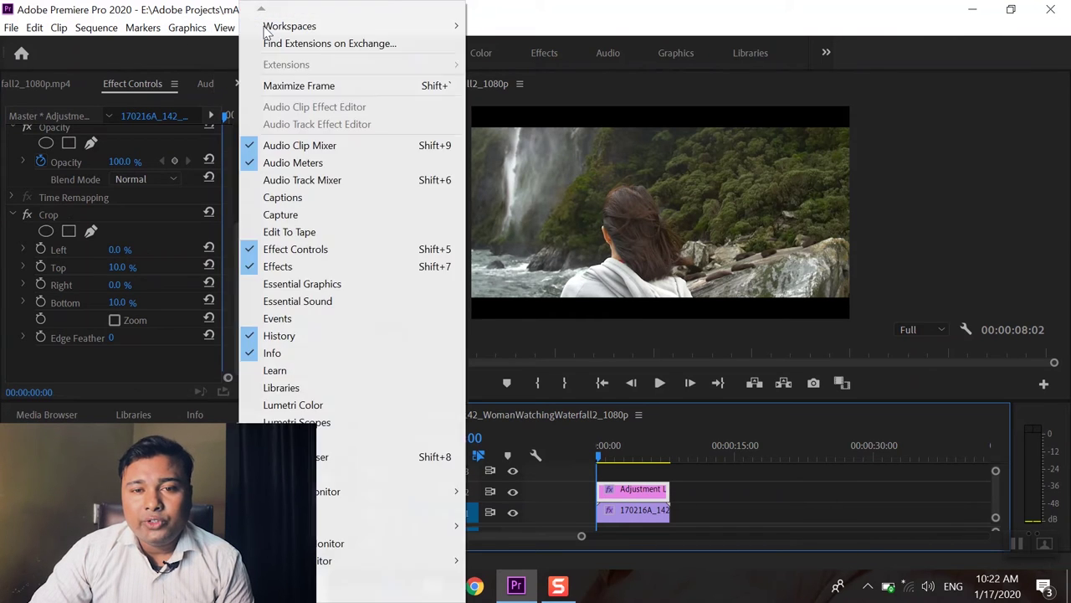
{"action": "left_click", "coordinate": [306, 408]}
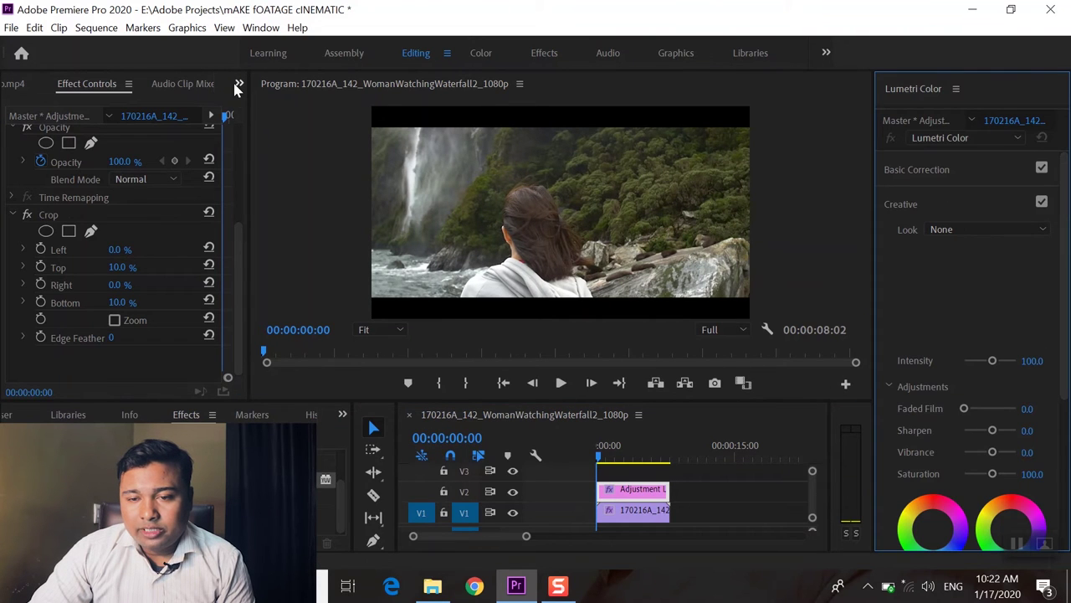
{"action": "left_click", "coordinate": [239, 84]}
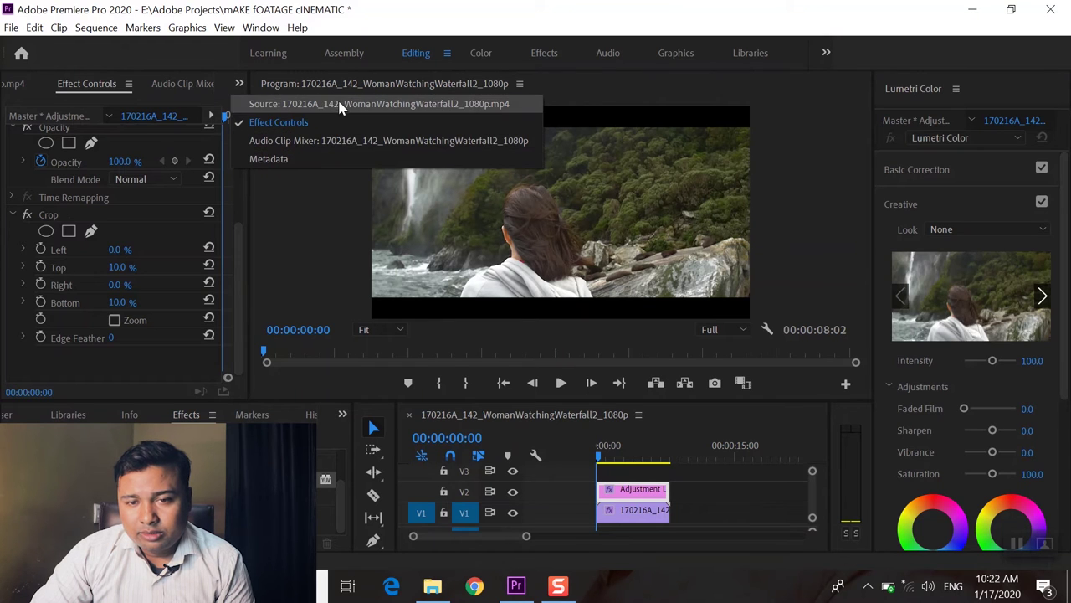
{"action": "left_click", "coordinate": [238, 83]}
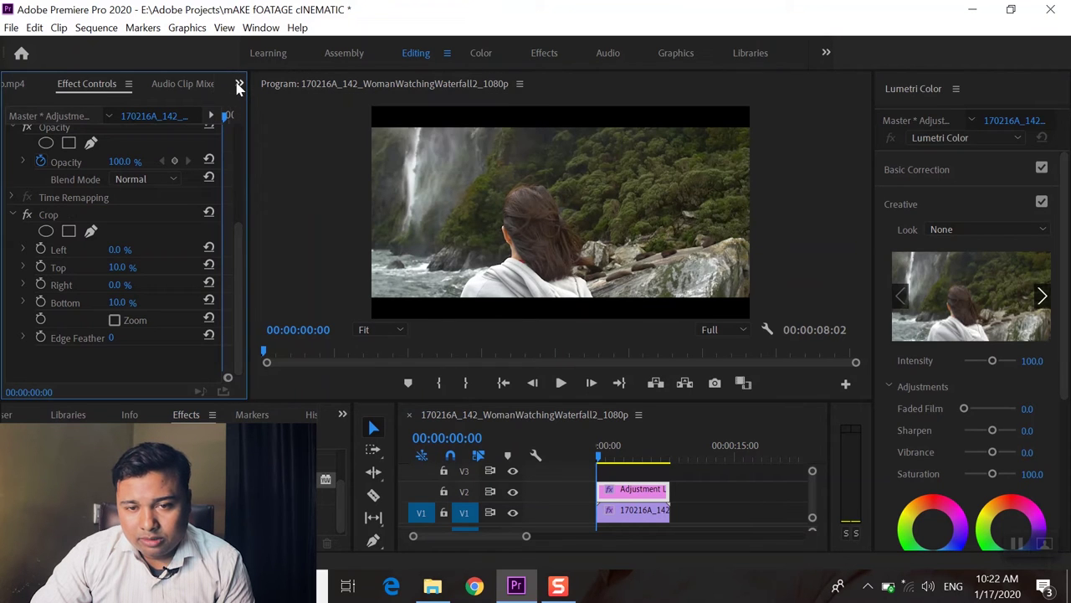
{"action": "left_click", "coordinate": [239, 84]}
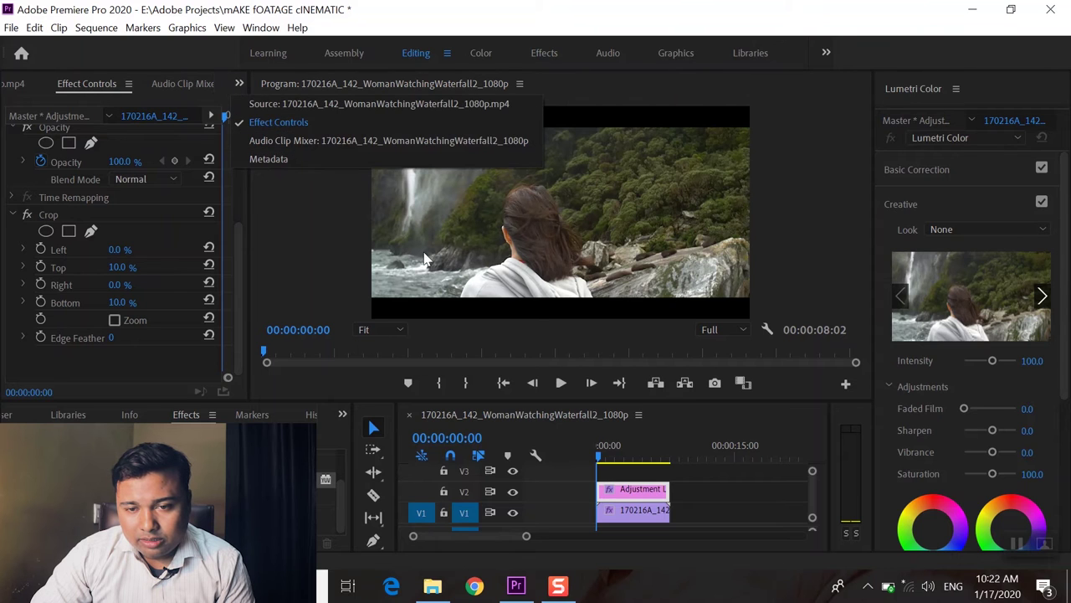
{"action": "left_click", "coordinate": [482, 54]}
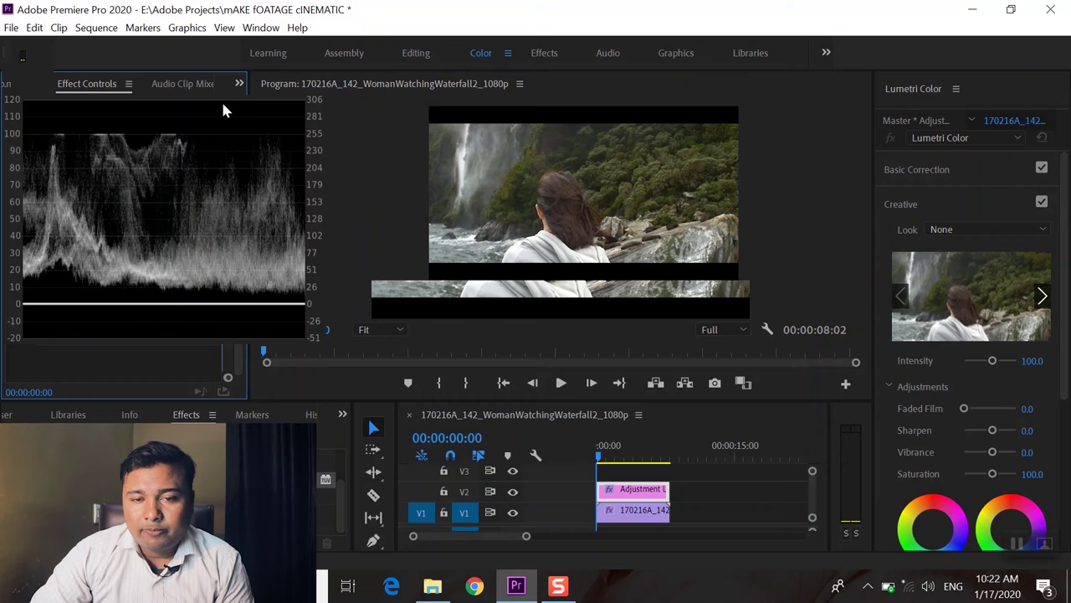
Step: Save, then in Basic Correction set Blacks to -16.5 and Contrast to 10.7
{"action": "key", "text": "ctrl+s"}
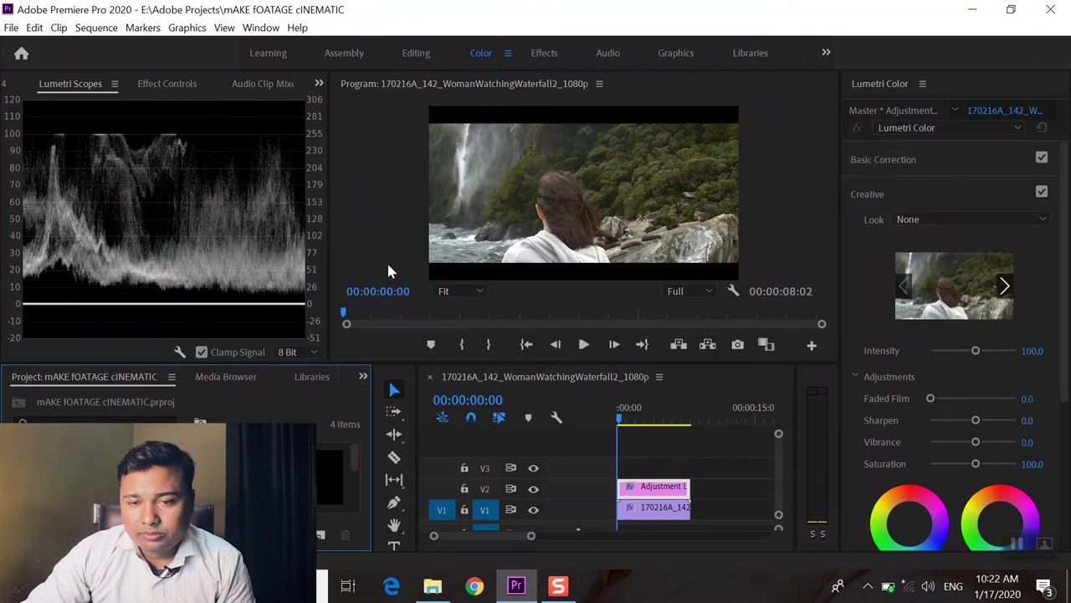
{"action": "left_click_drag", "start_coordinate": [330, 242], "coordinate": [256, 255]}
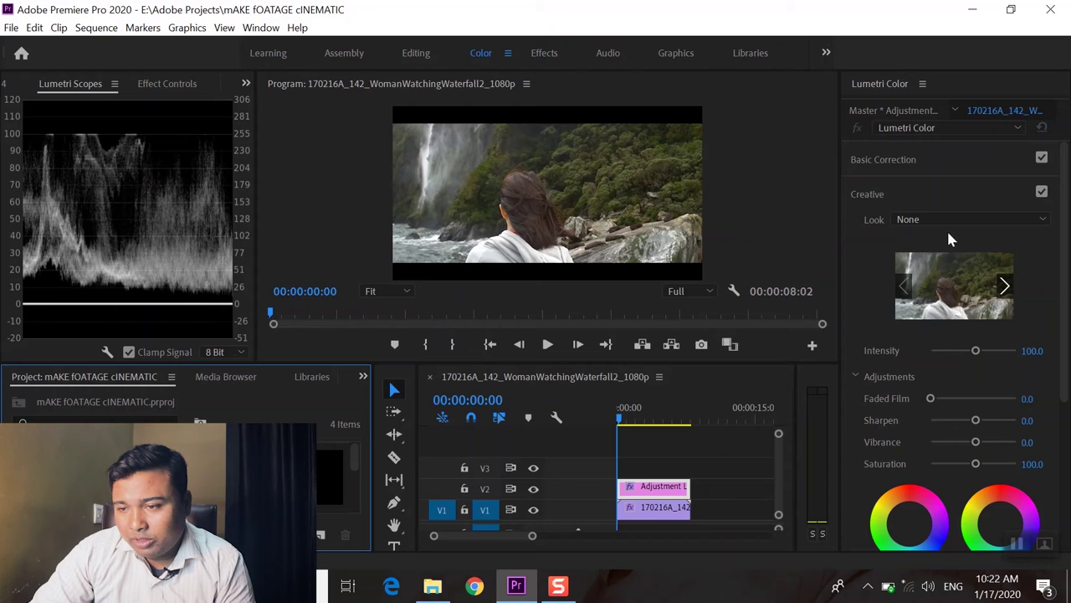
{"action": "left_click", "coordinate": [901, 159]}
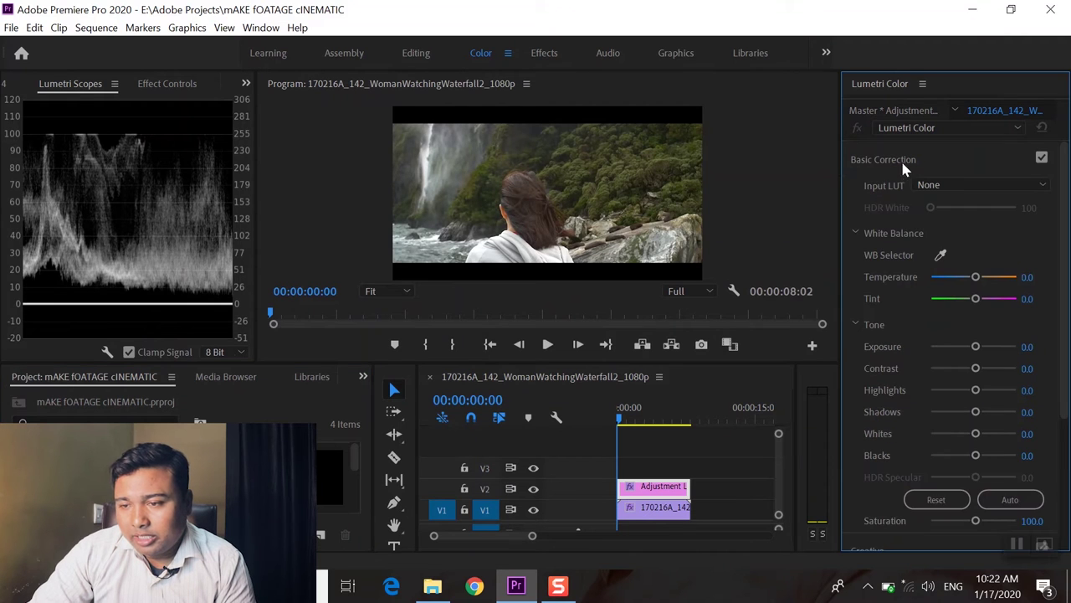
{"action": "left_click_drag", "start_coordinate": [975, 454], "coordinate": [967, 457]}
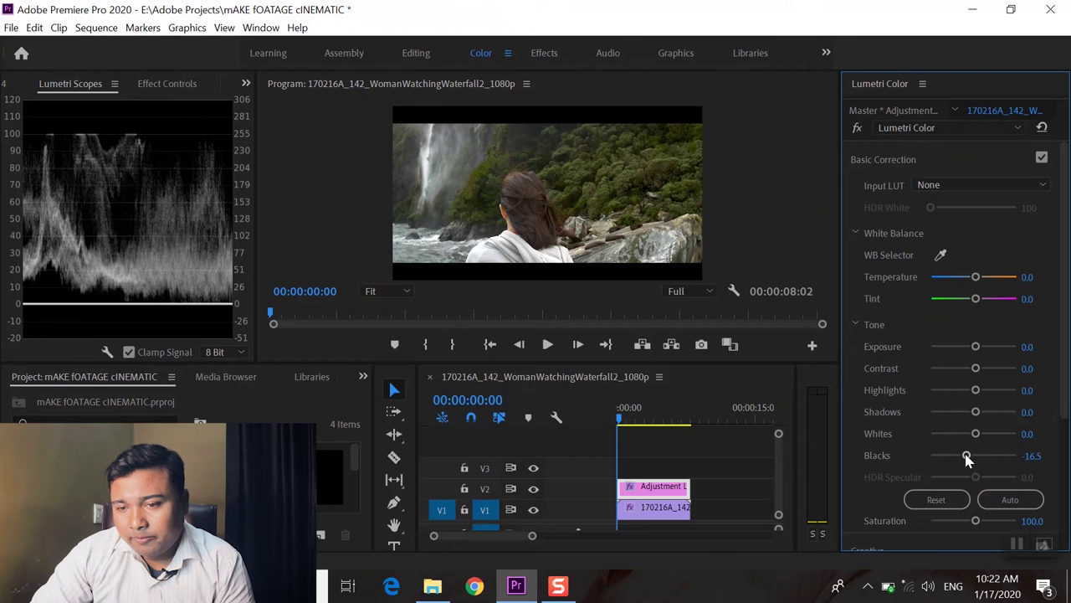
{"action": "left_click_drag", "start_coordinate": [977, 369], "coordinate": [979, 368]}
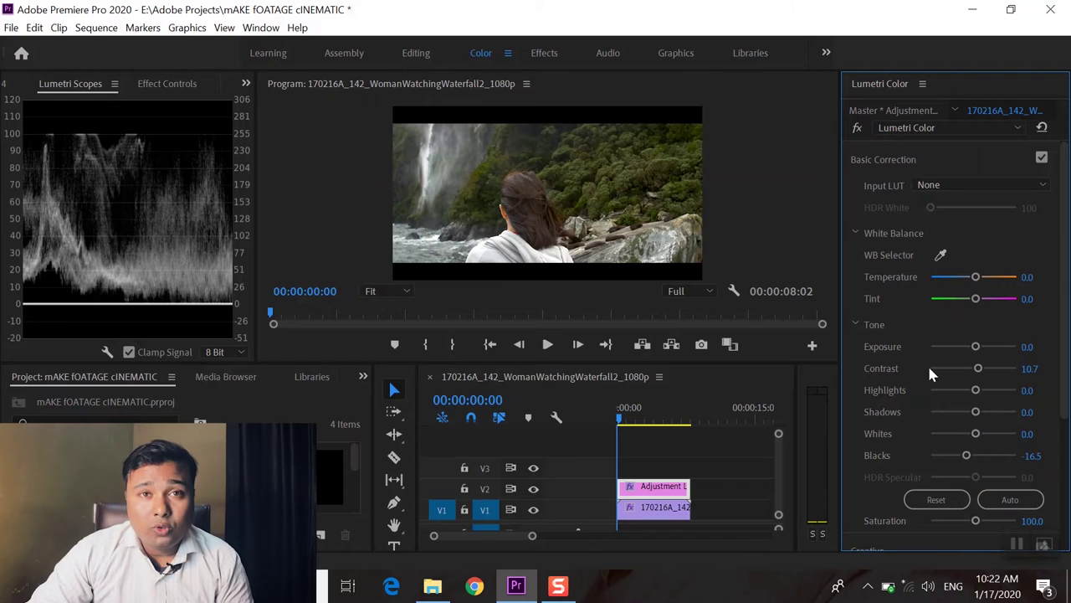
{"action": "left_click_drag", "start_coordinate": [1066, 262], "coordinate": [810, 392]}
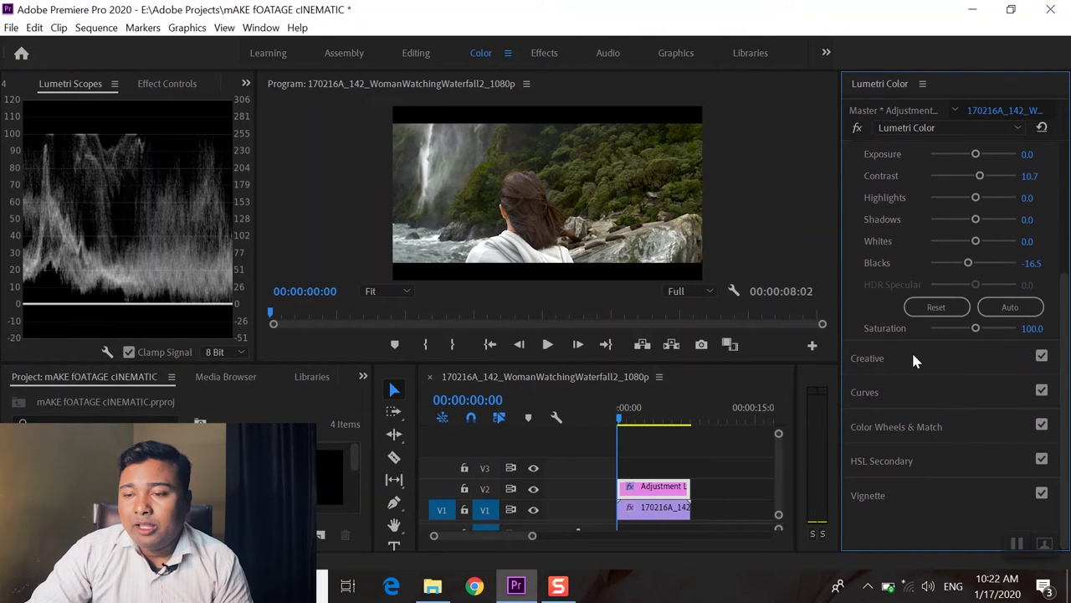
Step: Browse Creative looks, apply Fuji F125 Kodak 2393 at intensity 68, and play to review
{"action": "left_click", "coordinate": [892, 356]}
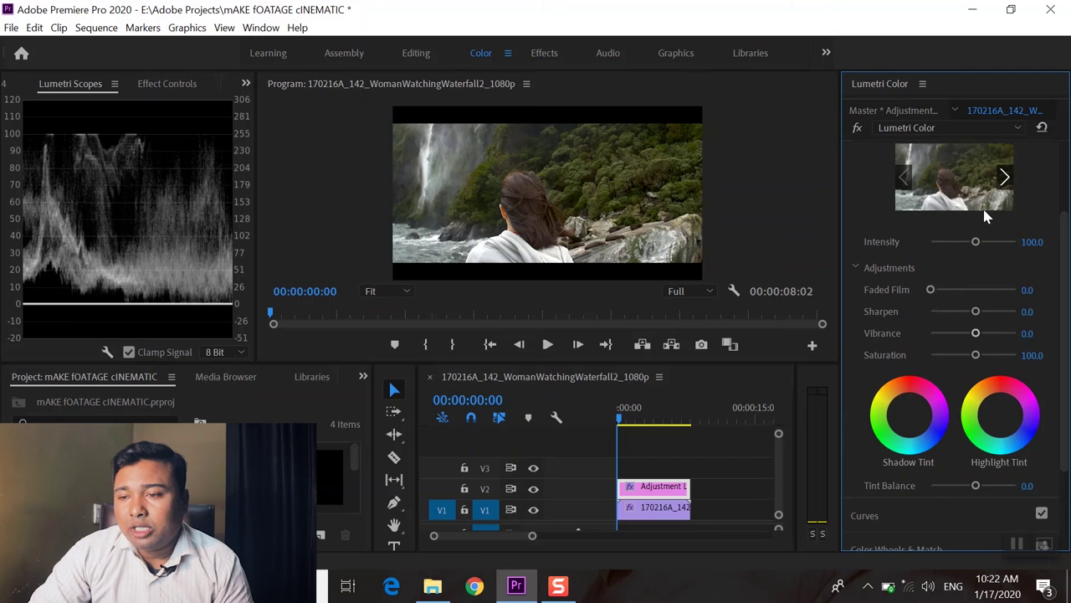
{"action": "scroll", "coordinate": [984, 216], "scroll_direction": "up", "scroll_amount": 2}
{"action": "mouse_move", "coordinate": [1005, 267]}
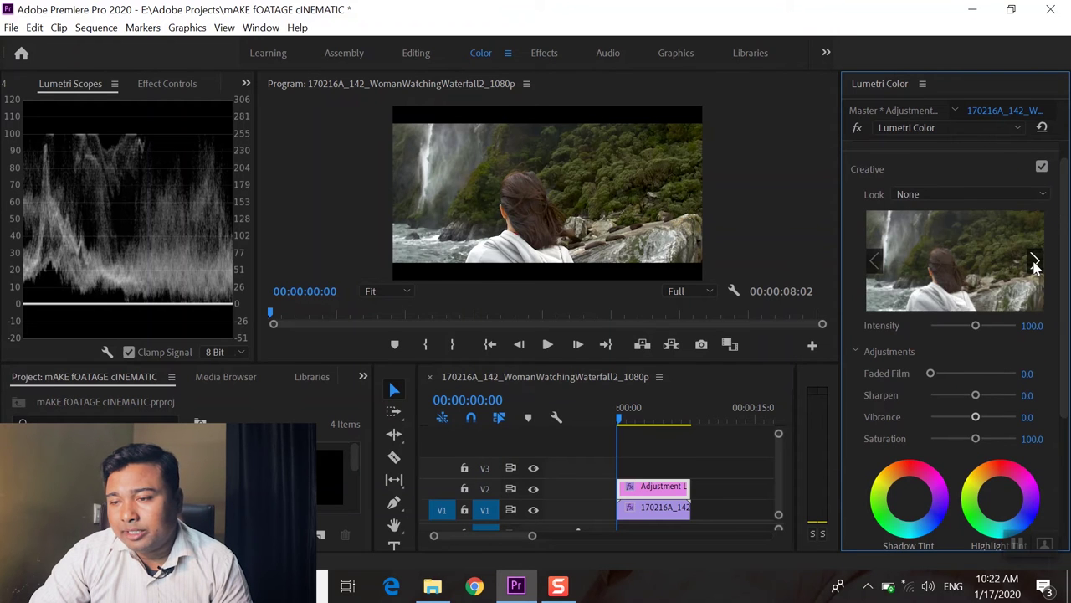
{"action": "left_click", "coordinate": [1036, 262]}
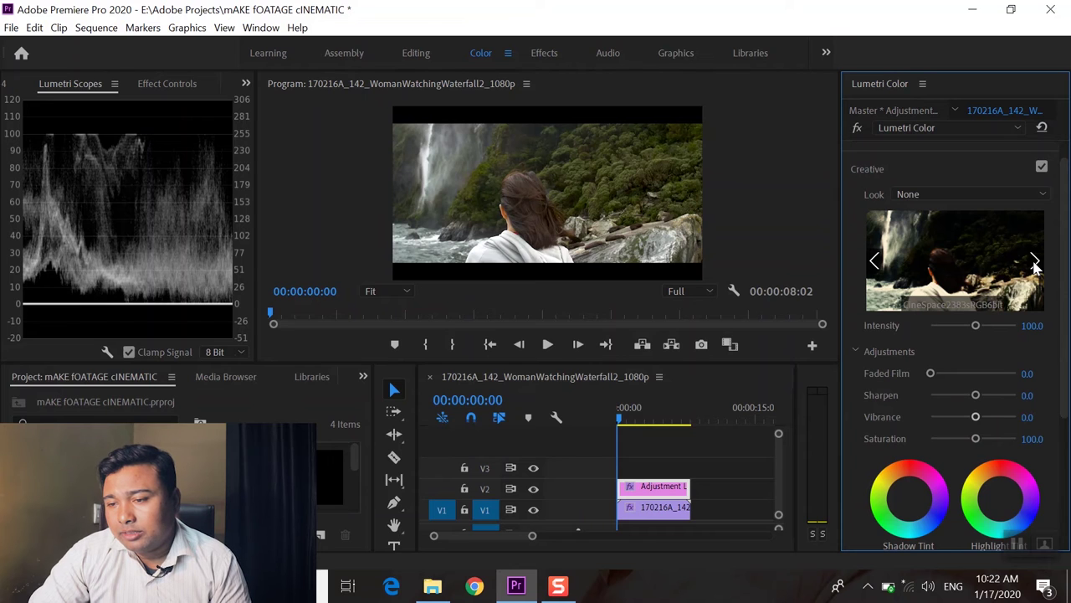
{"action": "left_click", "coordinate": [1036, 262]}
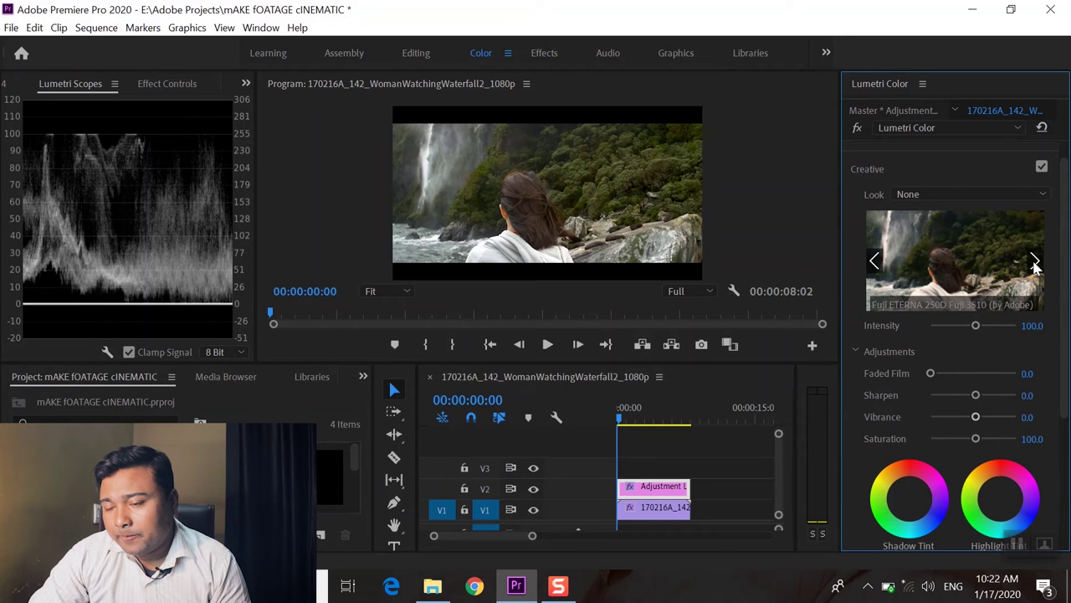
{"action": "left_click", "coordinate": [1036, 262]}
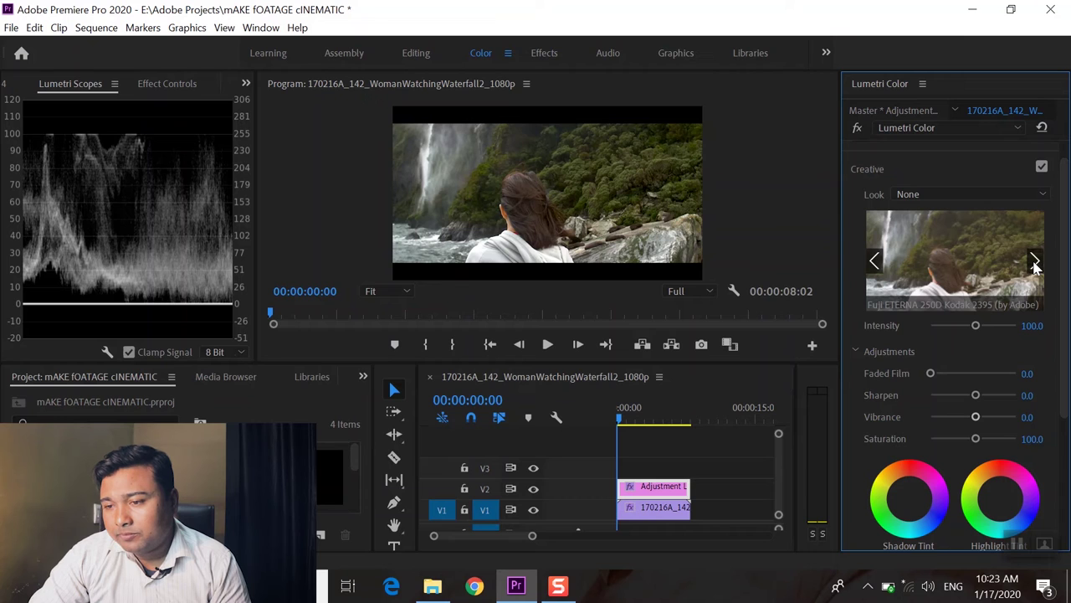
{"action": "left_click", "coordinate": [1036, 262]}
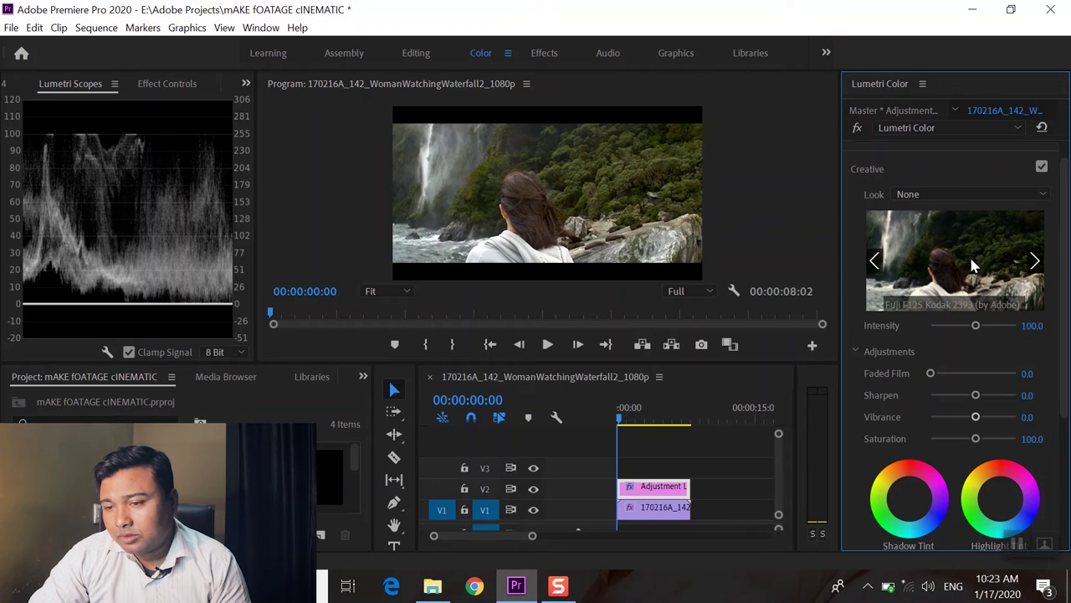
{"action": "left_click", "coordinate": [875, 262]}
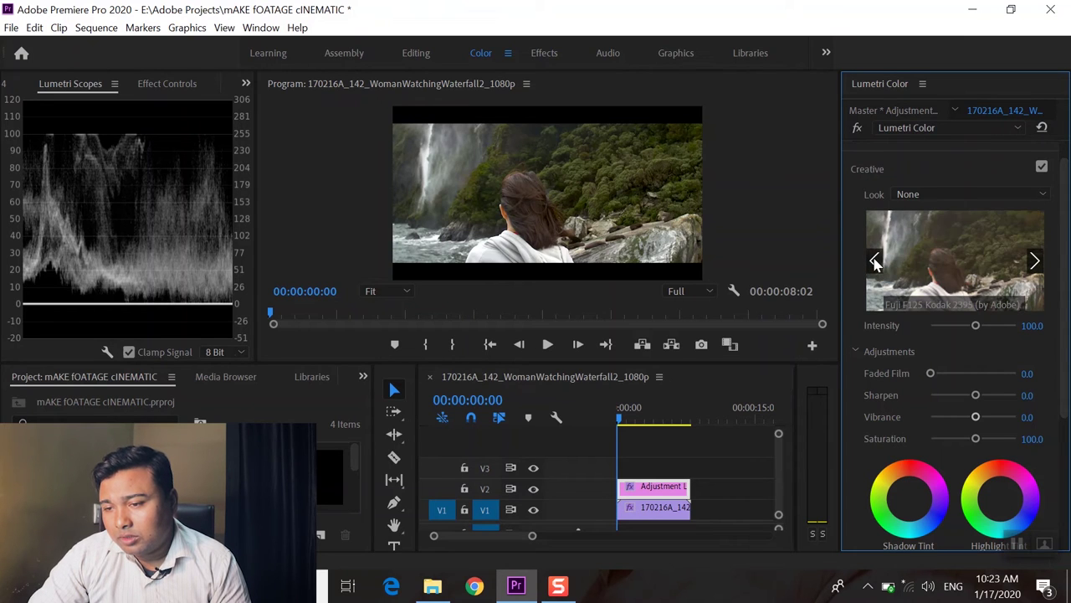
{"action": "left_click", "coordinate": [875, 262]}
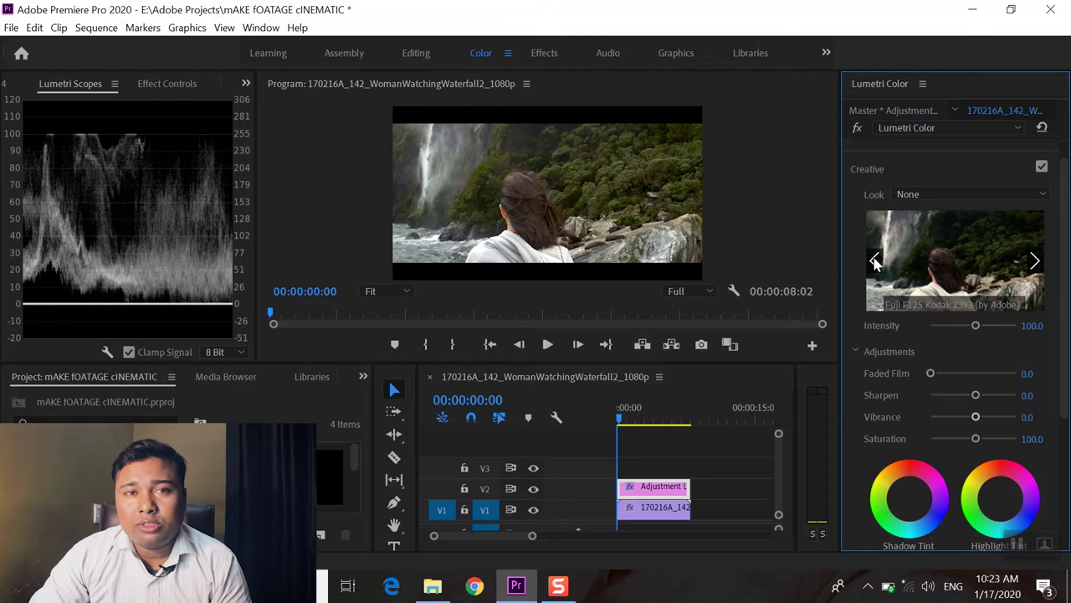
{"action": "left_click", "coordinate": [963, 271]}
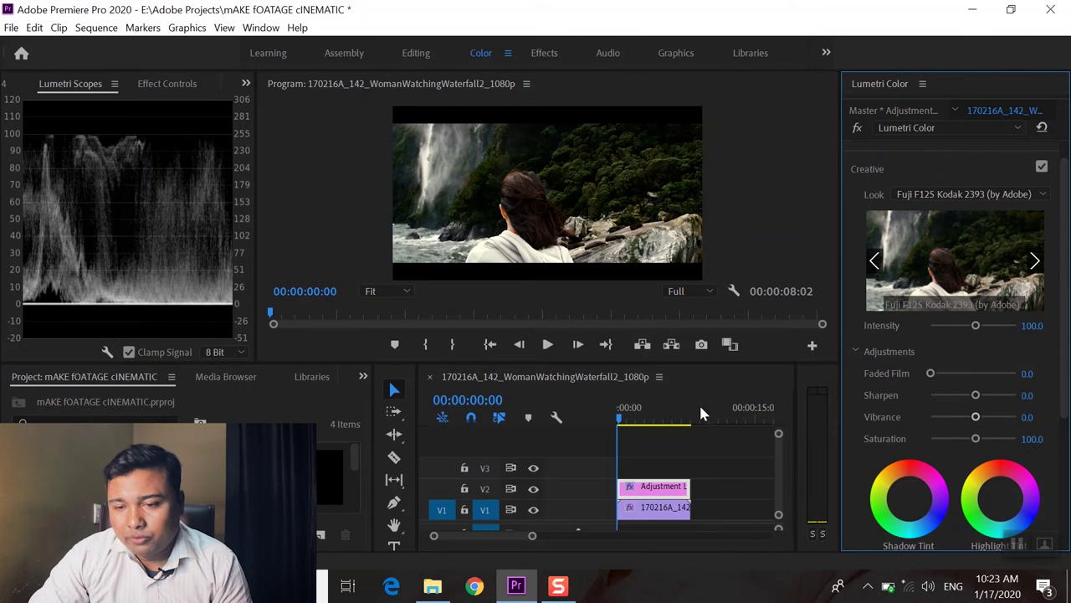
{"action": "left_click_drag", "start_coordinate": [975, 325], "coordinate": [960, 329]}
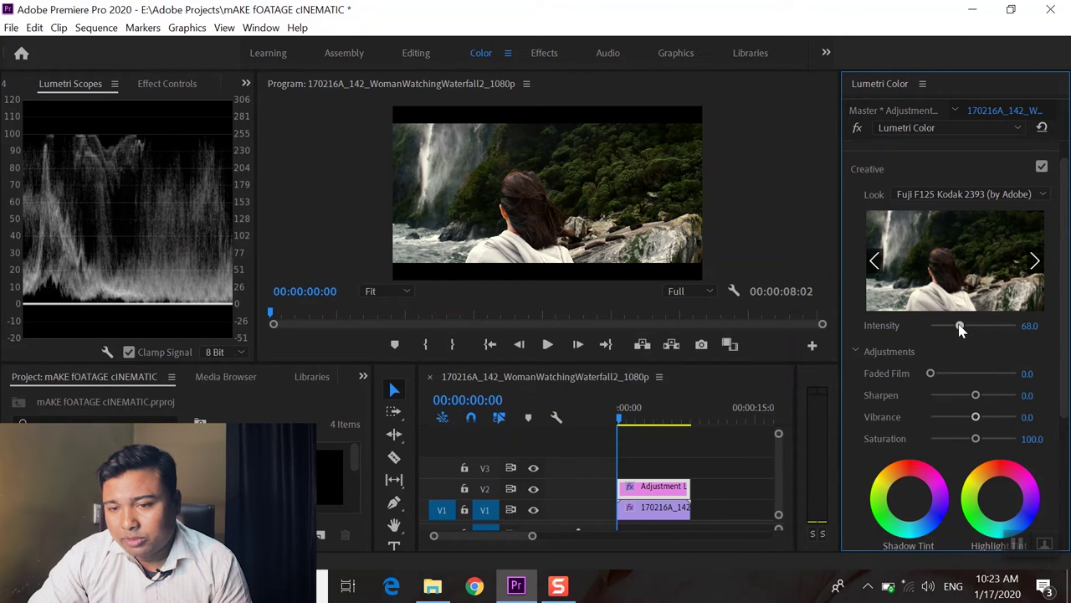
{"action": "left_click", "coordinate": [548, 345]}
Step: Enlarge the Program monitor and play the graded clip
{"action": "left_click", "coordinate": [546, 345]}
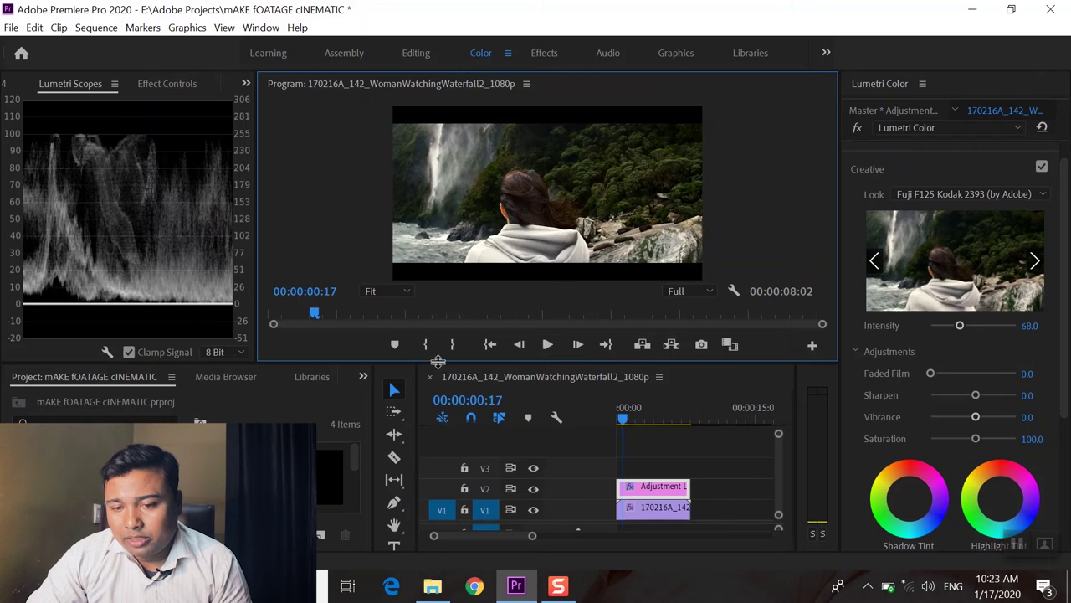
{"action": "left_click_drag", "start_coordinate": [415, 361], "coordinate": [372, 469]}
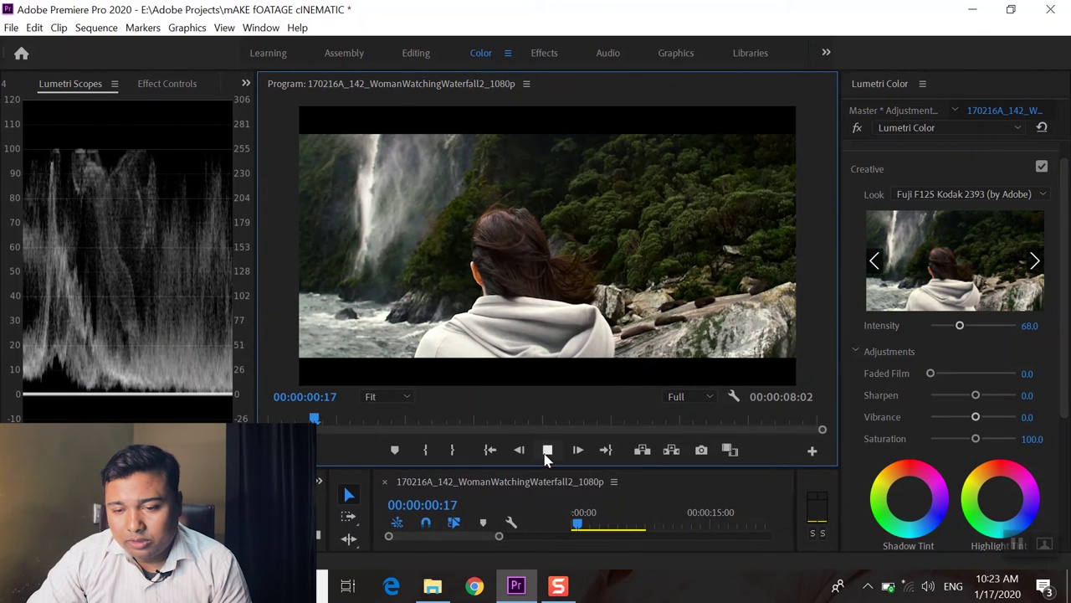
{"action": "left_click", "coordinate": [548, 451]}
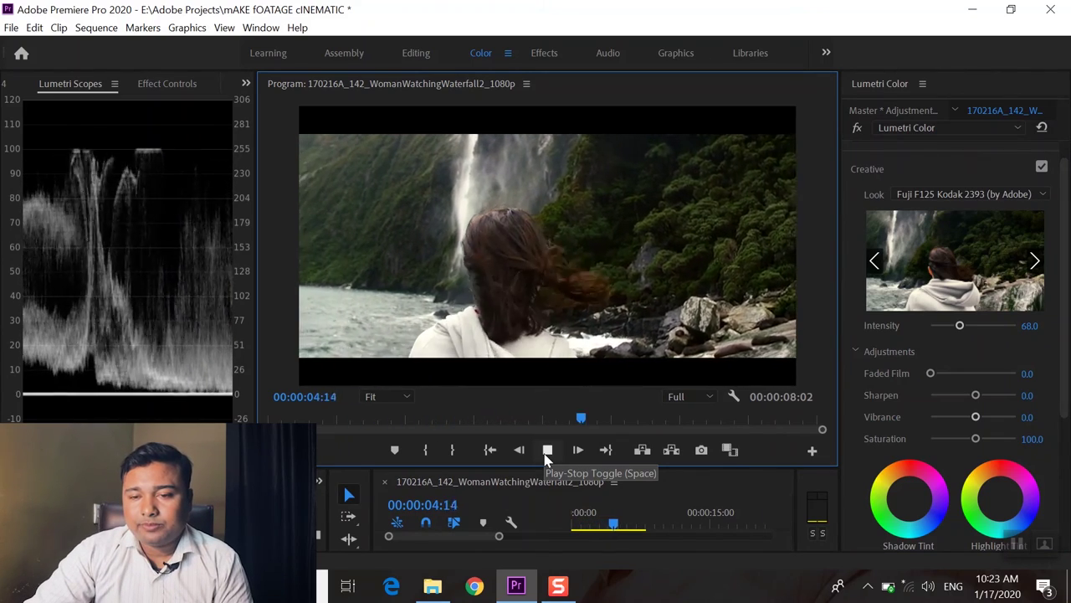
{"action": "left_click", "coordinate": [548, 452]}
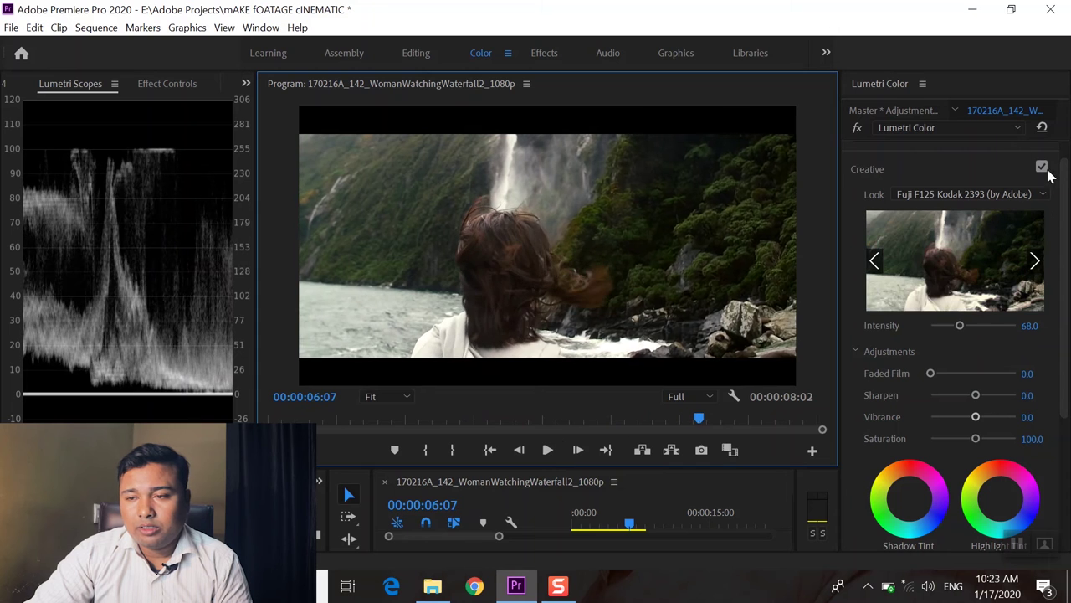
Step: Compare the clip with Lumetri bypassed and enabled, scrub back to 04:02, and show the Look list
{"action": "left_click", "coordinate": [860, 129]}
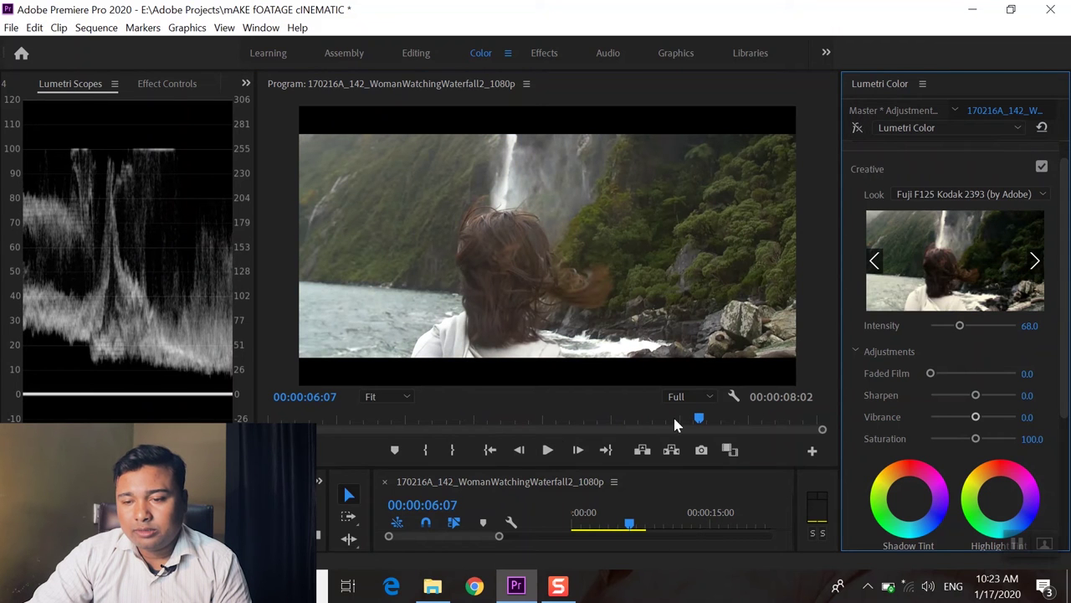
{"action": "key", "text": "Home"}
{"action": "left_click", "coordinate": [547, 451]}
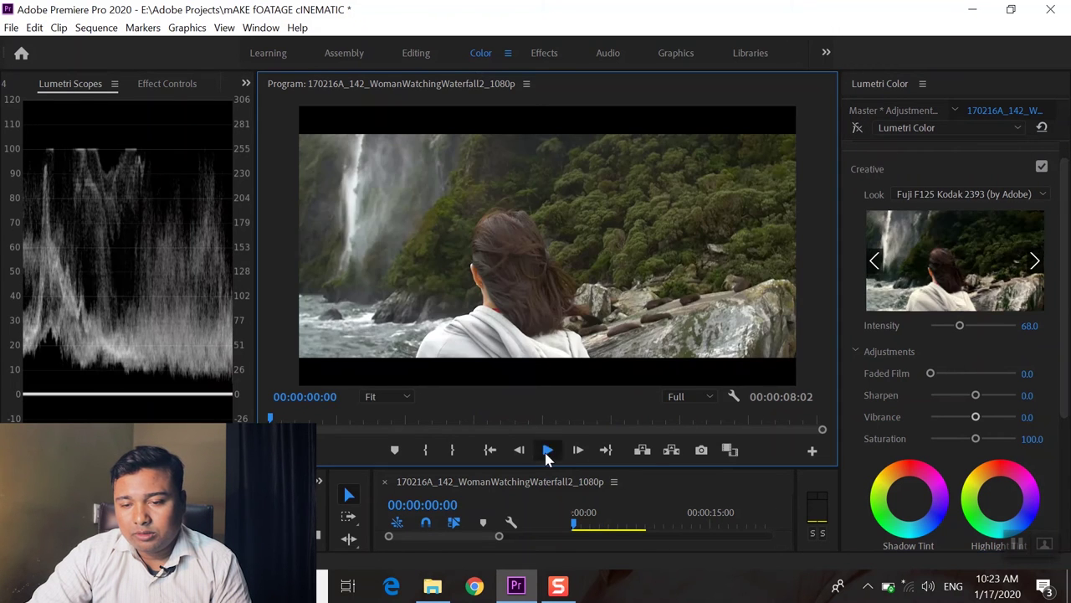
{"action": "left_click", "coordinate": [858, 128]}
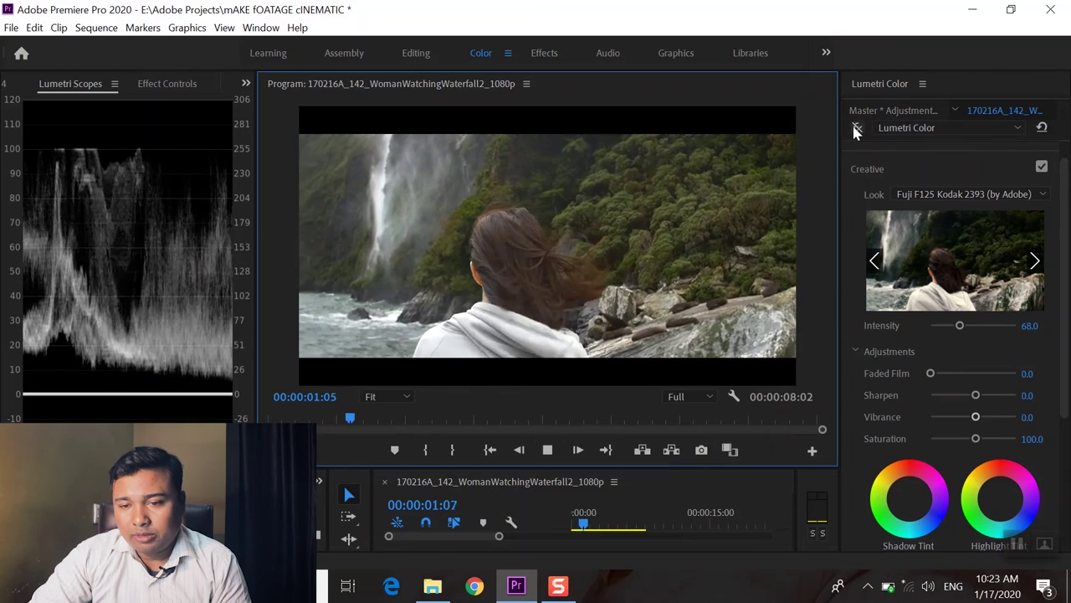
{"action": "left_click", "coordinate": [857, 128]}
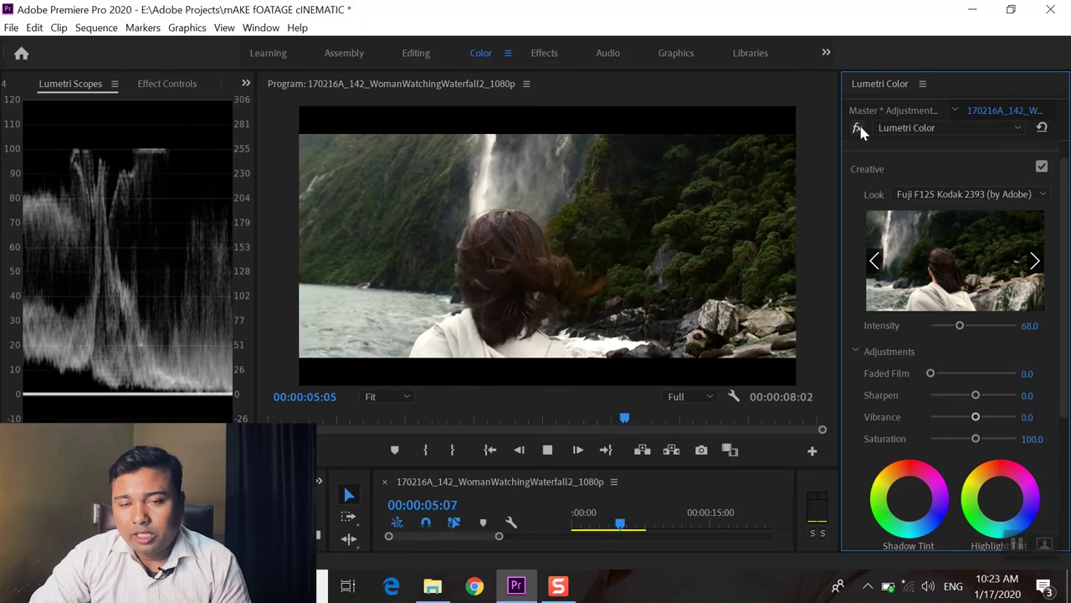
{"action": "left_click", "coordinate": [859, 127]}
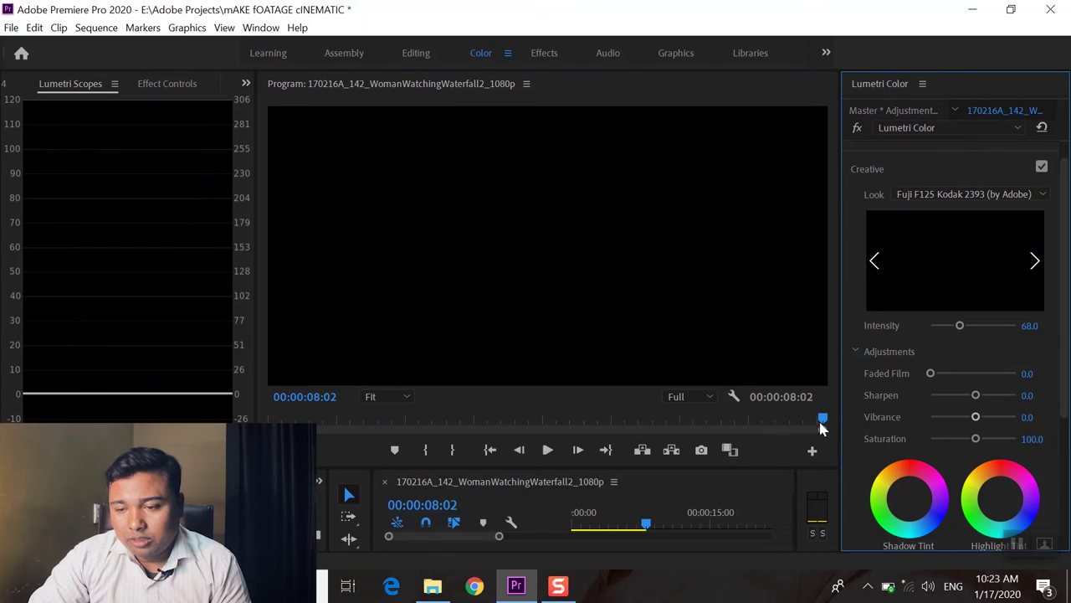
{"action": "left_click_drag", "start_coordinate": [820, 428], "coordinate": [547, 422]}
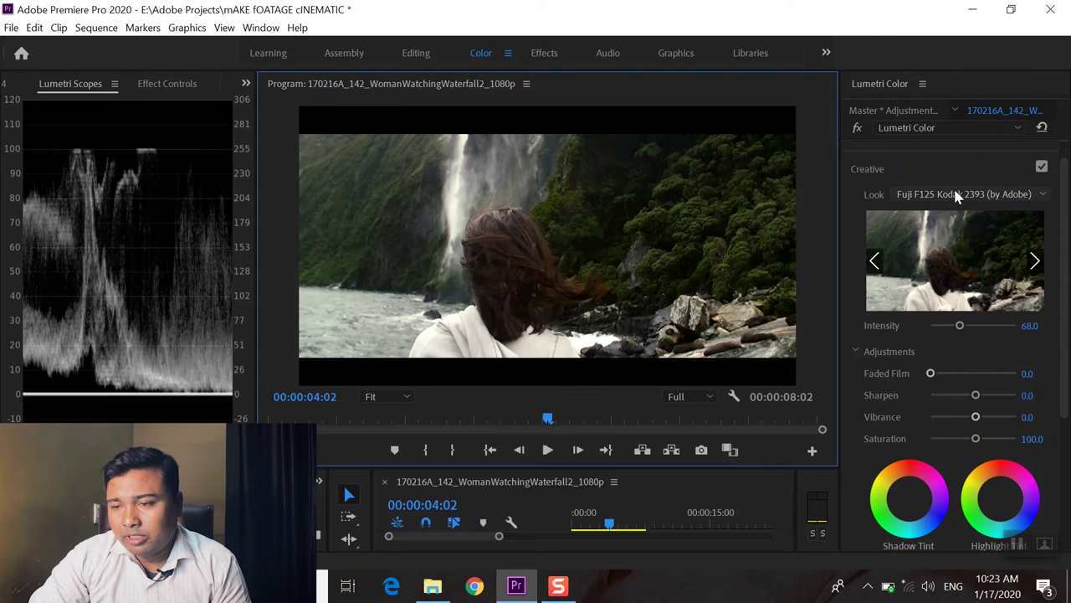
{"action": "left_click", "coordinate": [957, 195]}
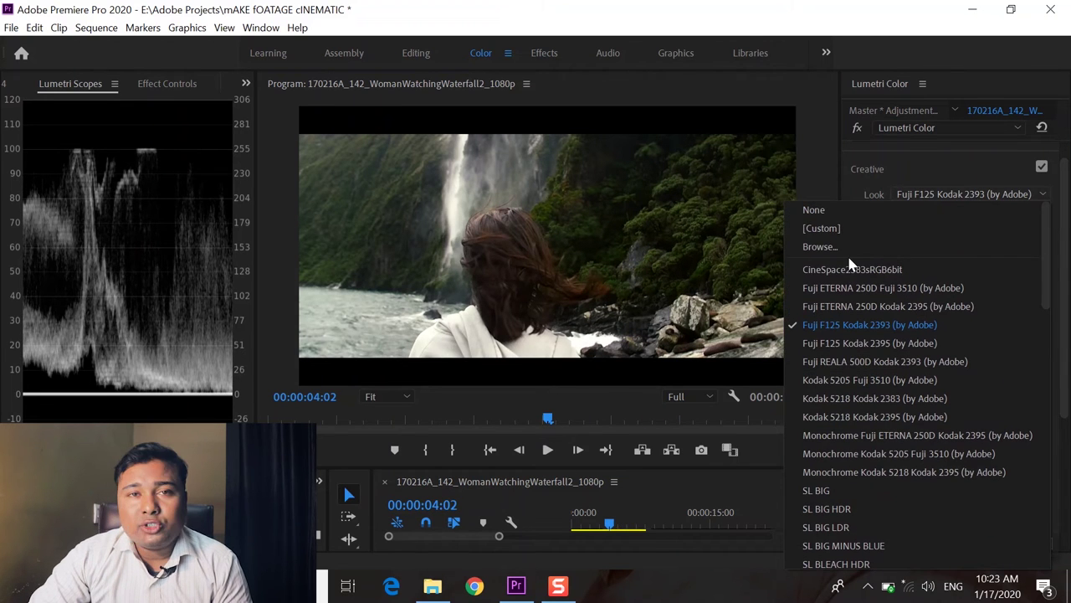
Step: Load U-CANON-C-LOG-V1-LTR.cube from lut new's Canon C-Log to Rec.709 folder as the look
{"action": "left_click", "coordinate": [837, 227]}
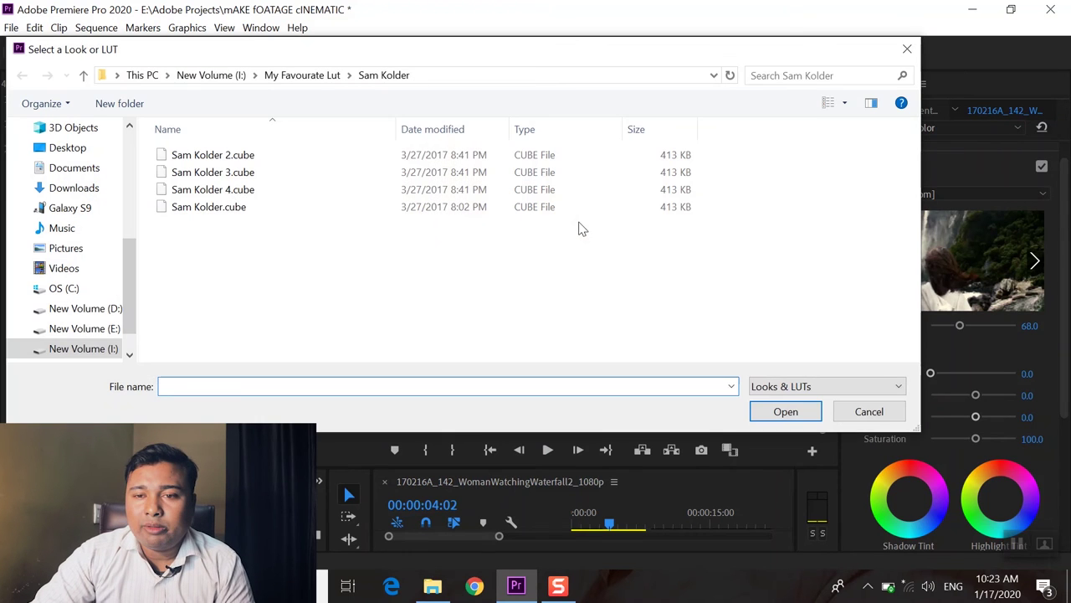
{"action": "left_click", "coordinate": [99, 348]}
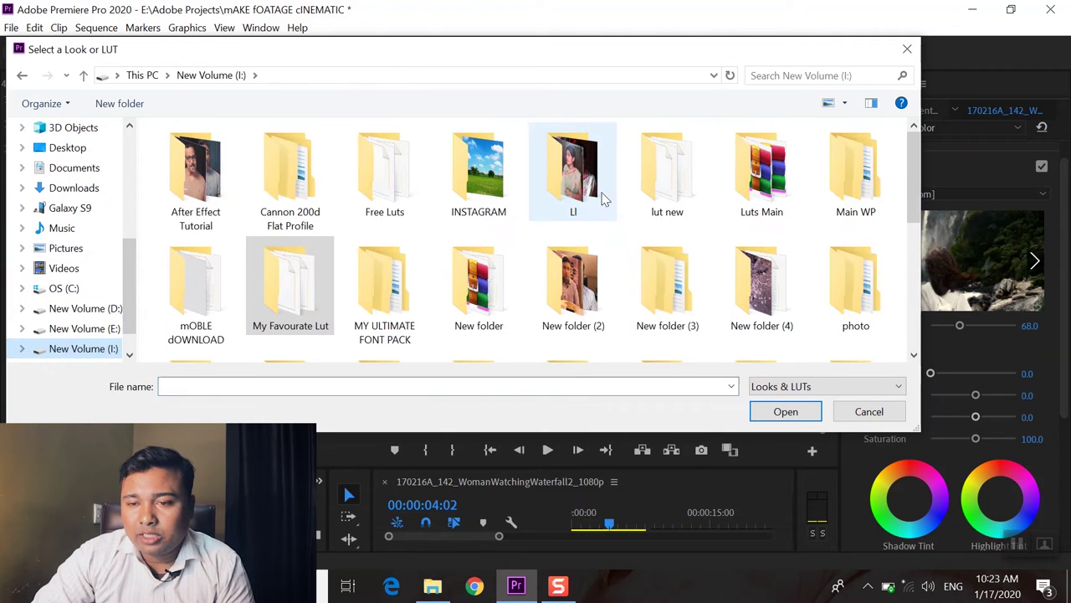
{"action": "double_click", "coordinate": [674, 177]}
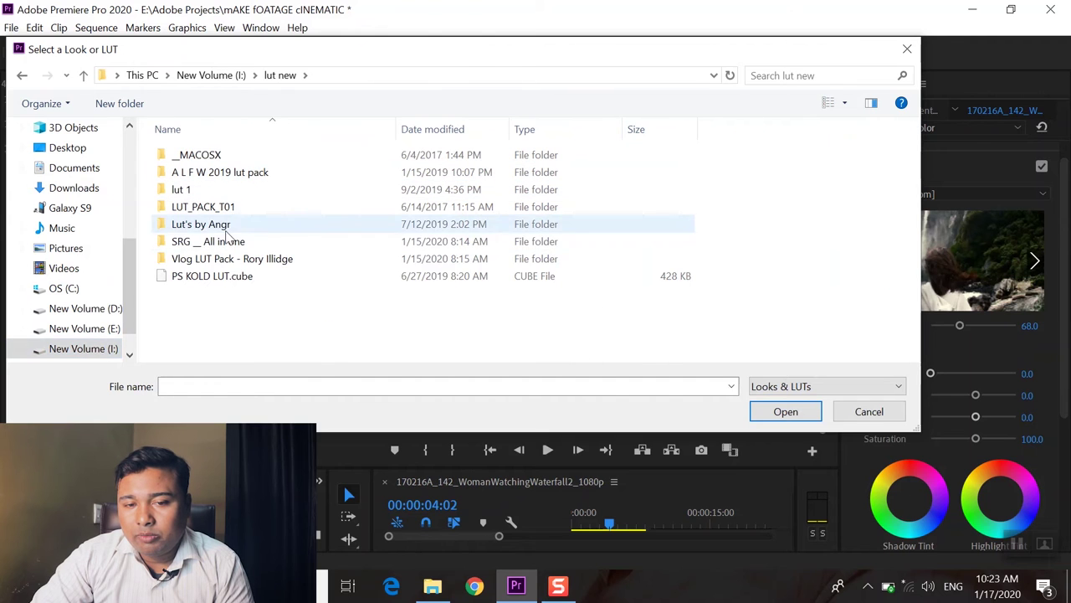
{"action": "double_click", "coordinate": [210, 242]}
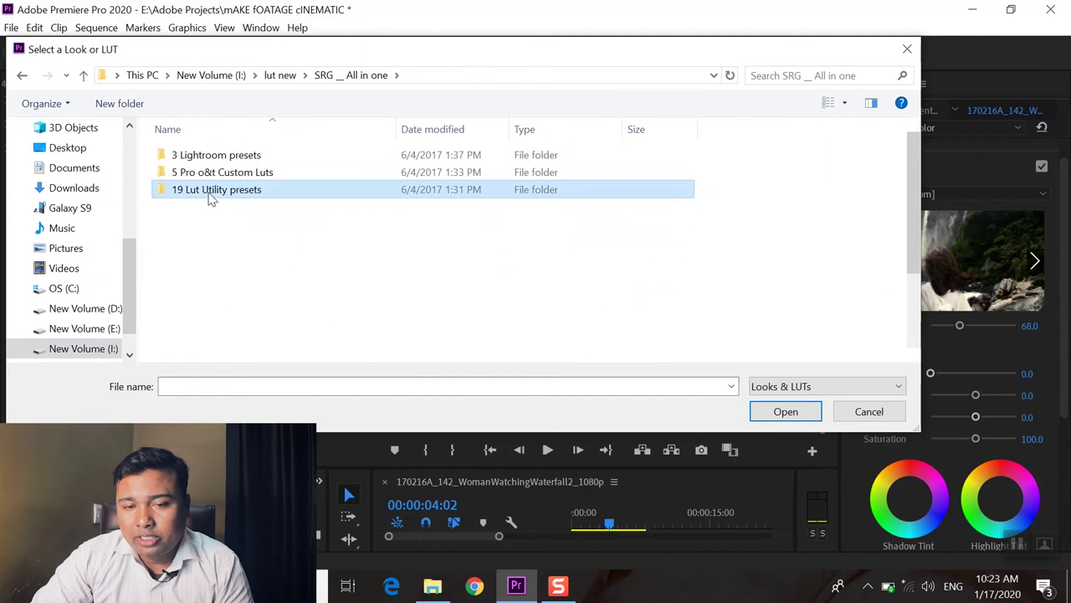
{"action": "double_click", "coordinate": [210, 189]}
{"action": "double_click", "coordinate": [224, 263]}
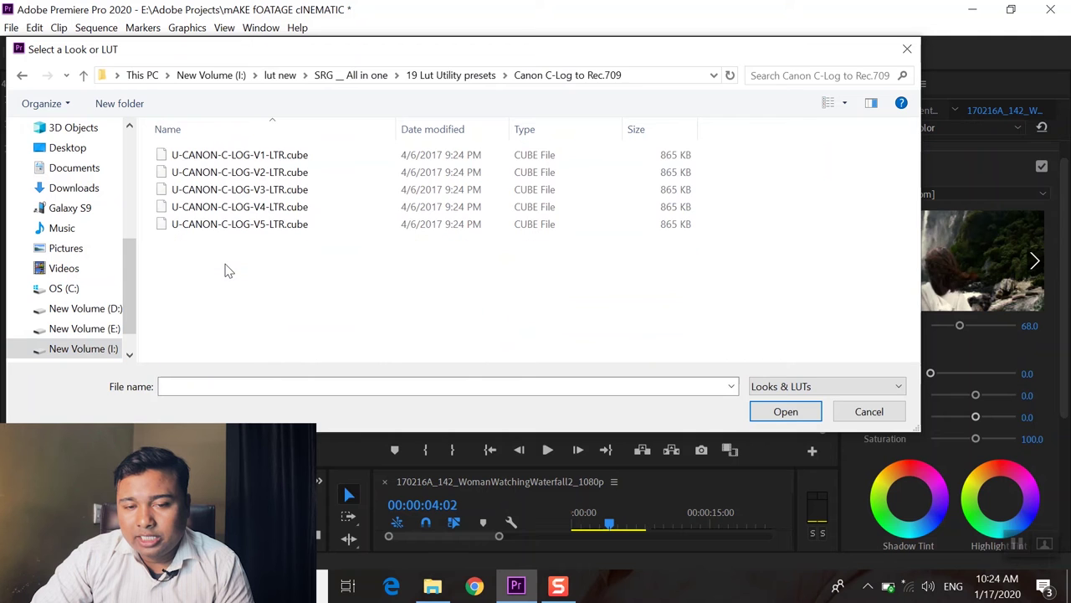
{"action": "double_click", "coordinate": [255, 155]}
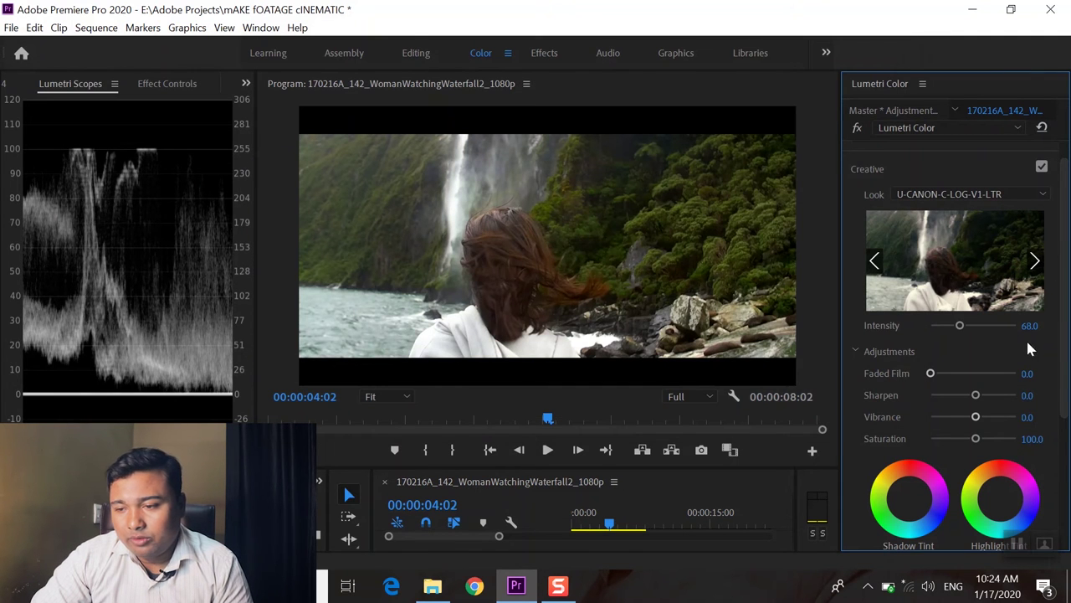
{"action": "left_click_drag", "start_coordinate": [960, 325], "coordinate": [970, 325]}
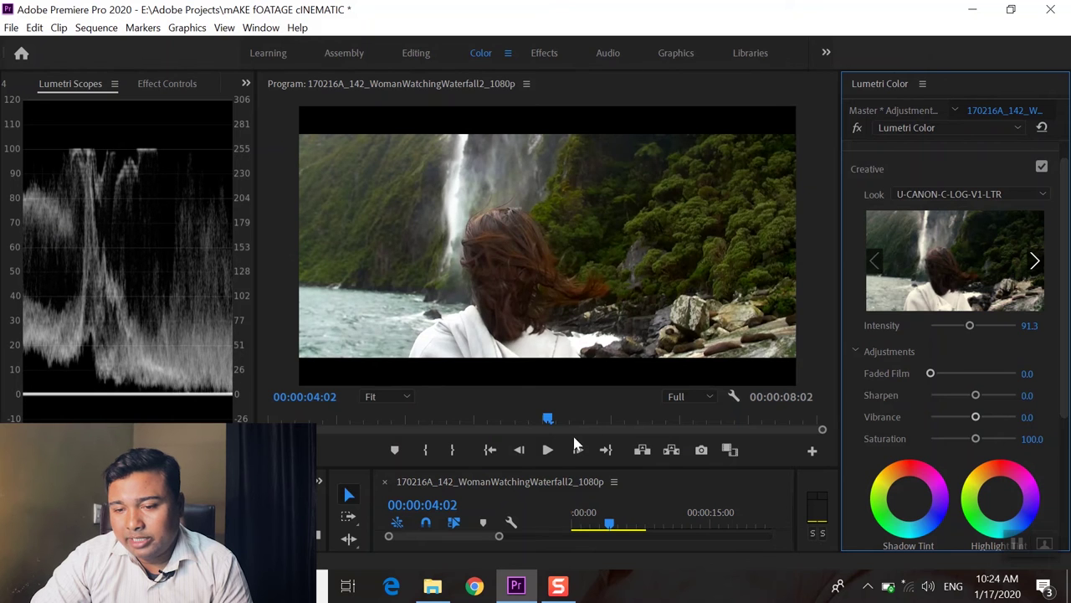
{"action": "left_click", "coordinate": [490, 450]}
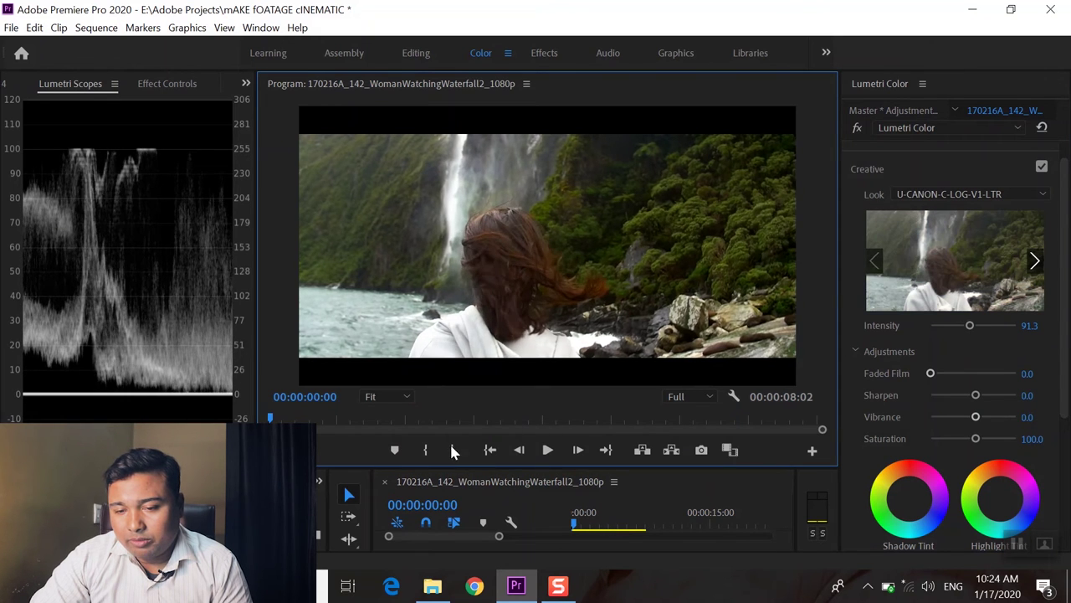
{"action": "left_click", "coordinate": [549, 450]}
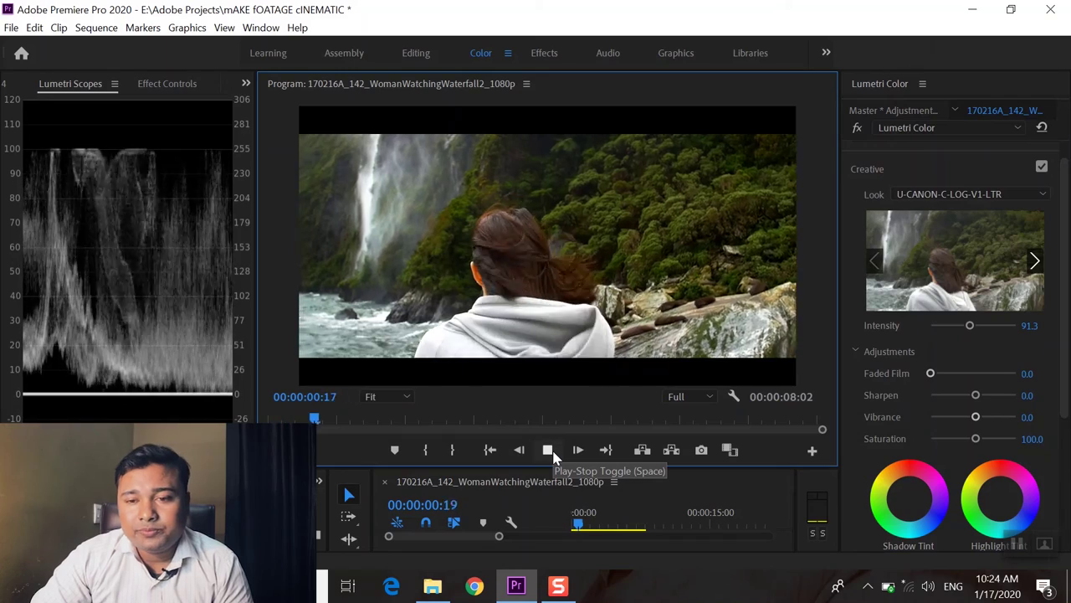
{"action": "left_click", "coordinate": [857, 127]}
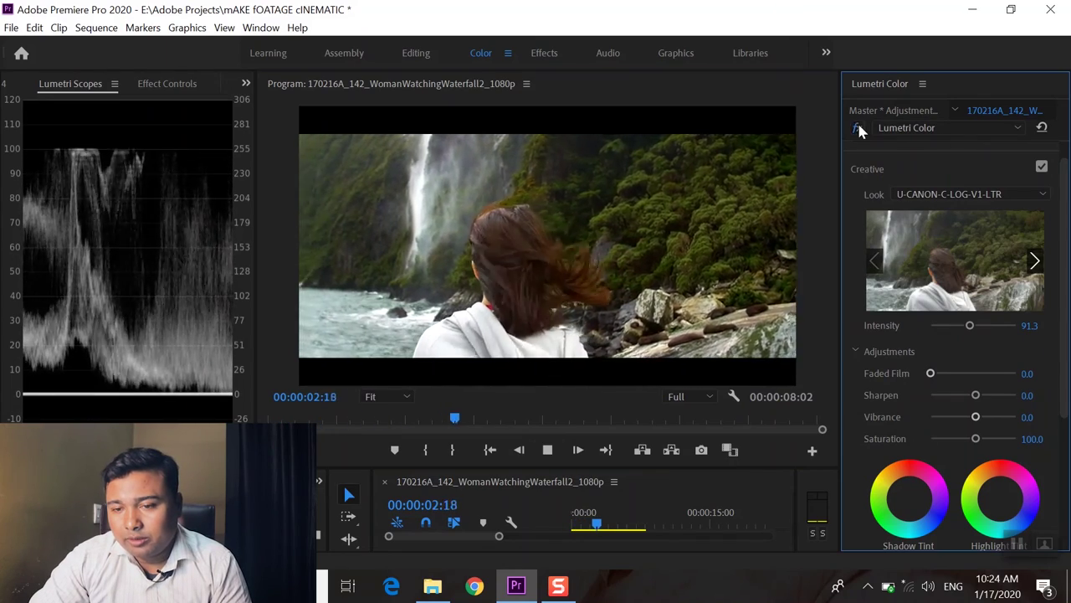
{"action": "left_click", "coordinate": [857, 128]}
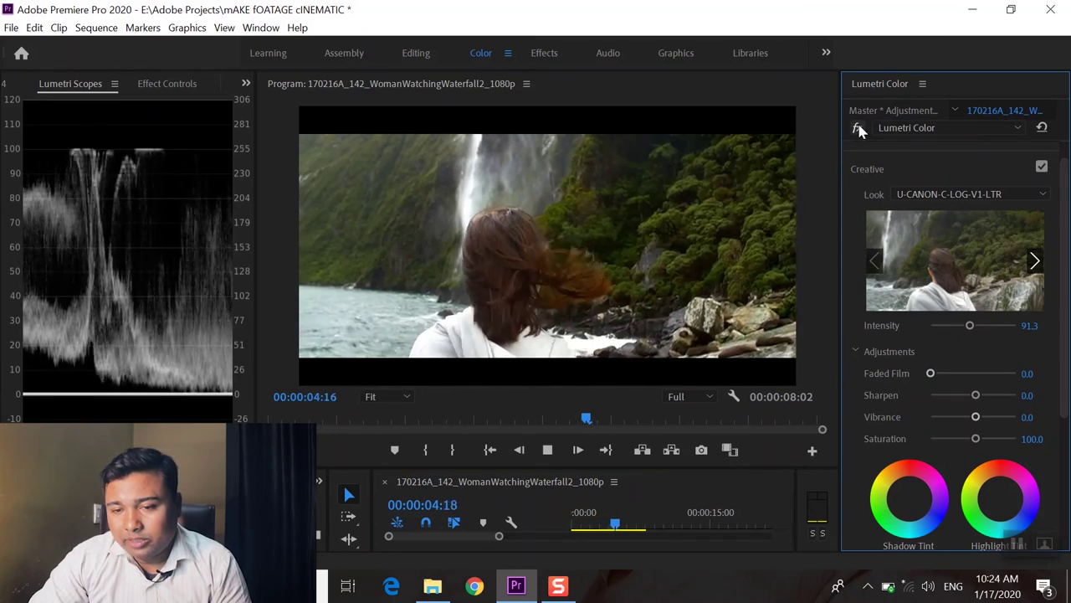
{"action": "left_click", "coordinate": [857, 127]}
{"action": "left_click", "coordinate": [858, 127]}
{"action": "left_click", "coordinate": [858, 127]}
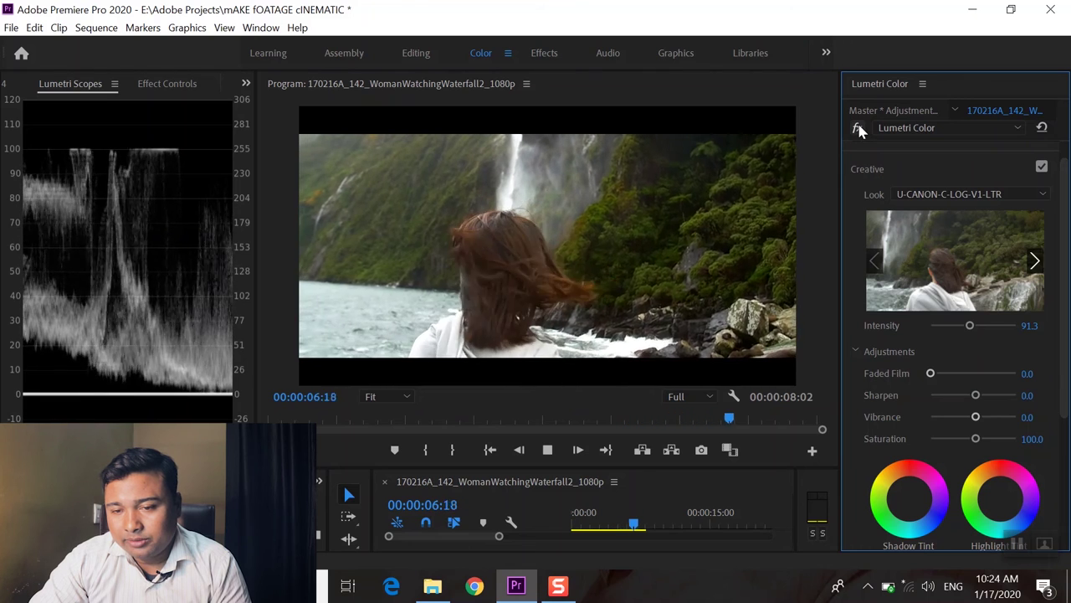
{"action": "left_click", "coordinate": [857, 127]}
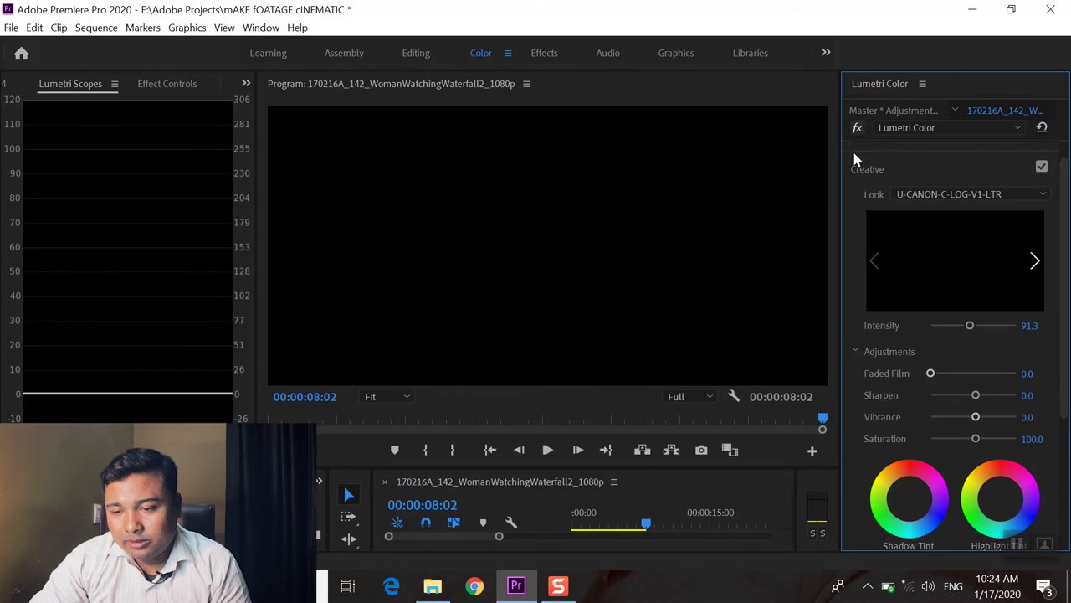
{"action": "left_click_drag", "start_coordinate": [820, 426], "coordinate": [619, 418]}
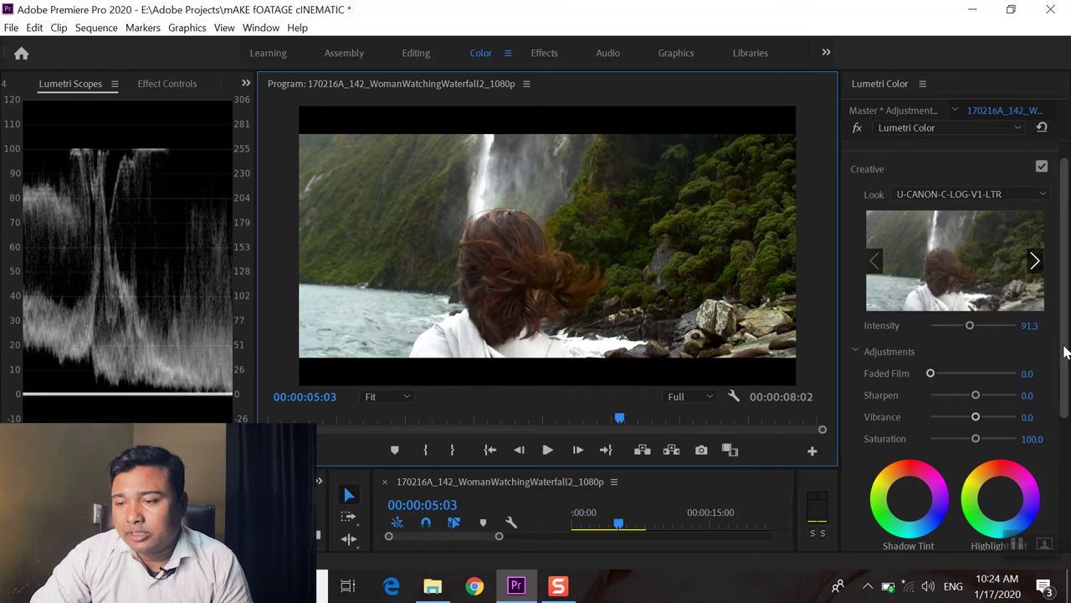
Step: In Curves, sample the green foliage for Hue vs Sat and raise the green point
{"action": "scroll", "coordinate": [1036, 439], "scroll_direction": "down", "scroll_amount": 5}
{"action": "left_click", "coordinate": [887, 410]}
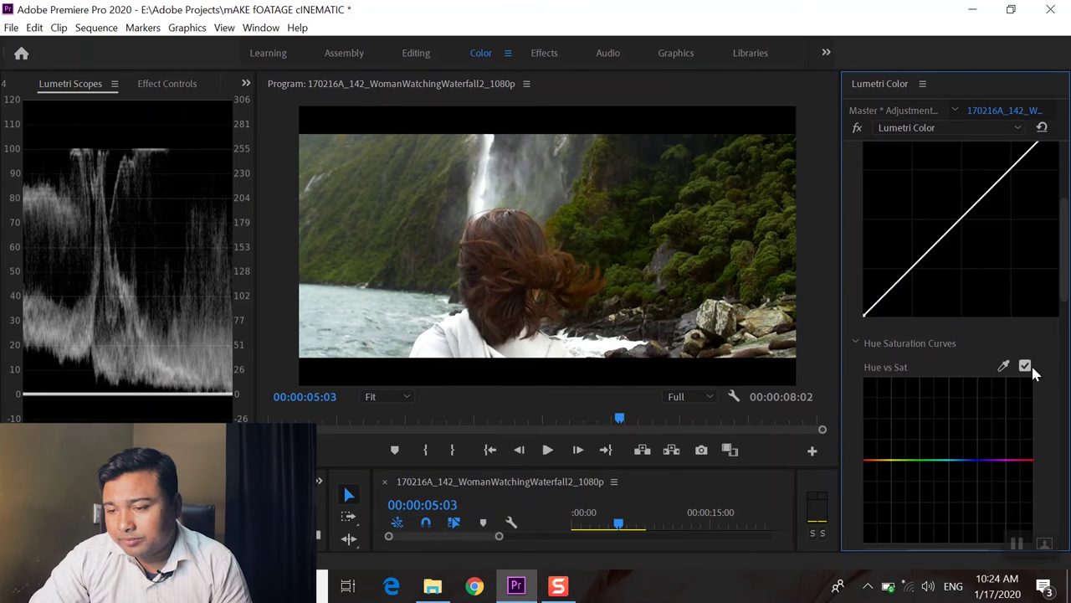
{"action": "scroll", "coordinate": [911, 357], "scroll_direction": "down", "scroll_amount": 1}
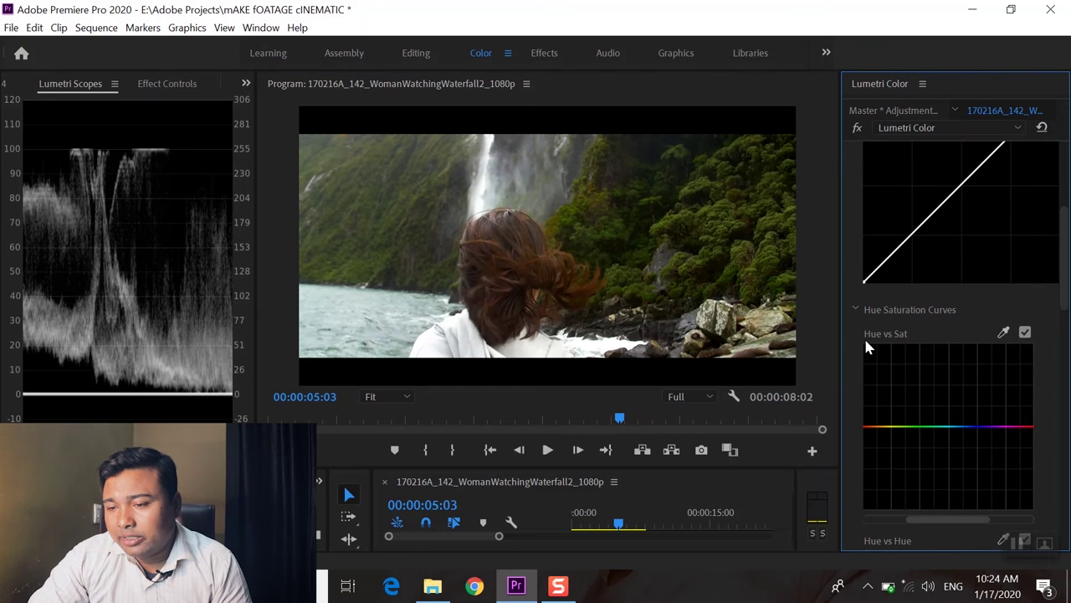
{"action": "left_click", "coordinate": [1005, 332]}
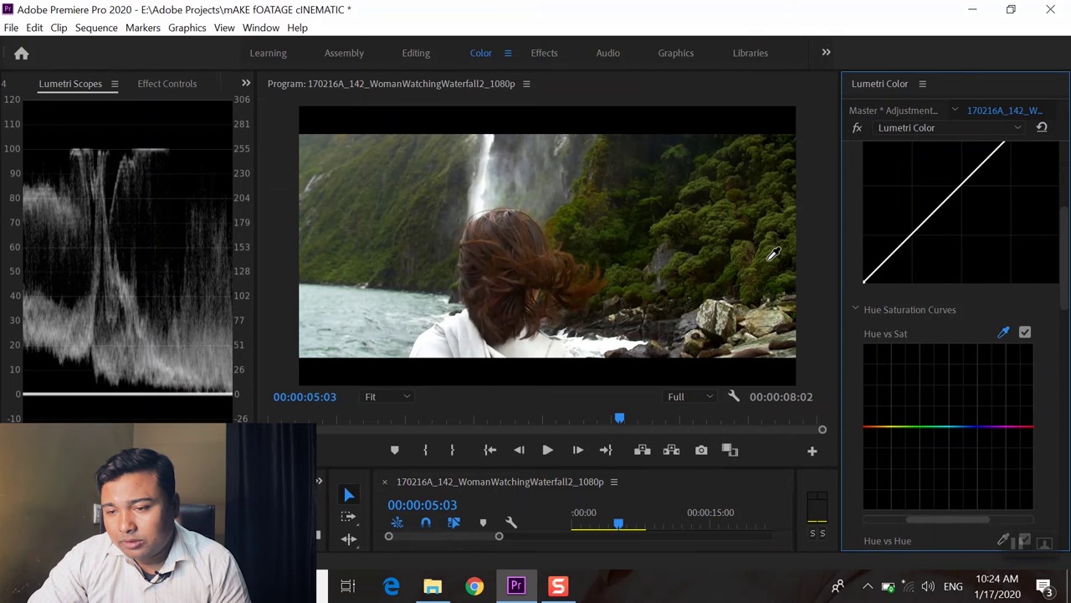
{"action": "left_click", "coordinate": [773, 255]}
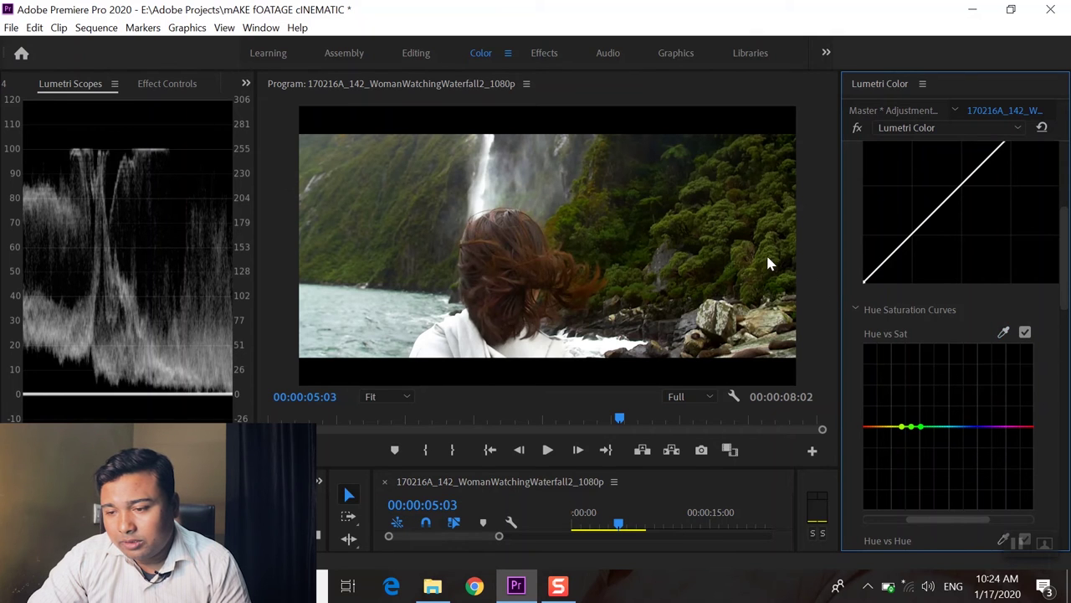
{"action": "left_click", "coordinate": [913, 427]}
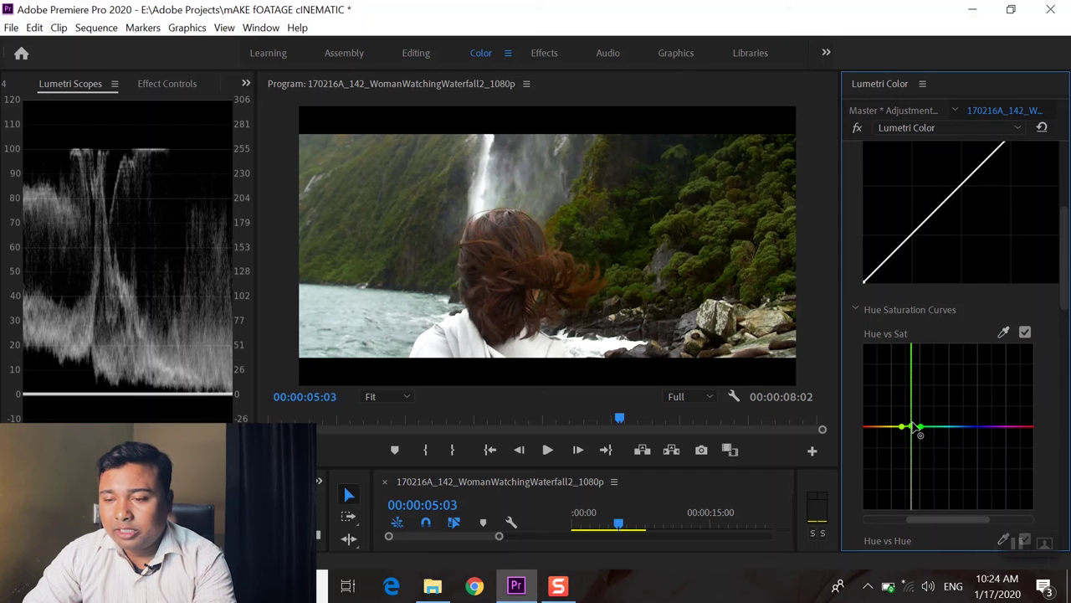
{"action": "left_click_drag", "start_coordinate": [912, 424], "coordinate": [896, 366]}
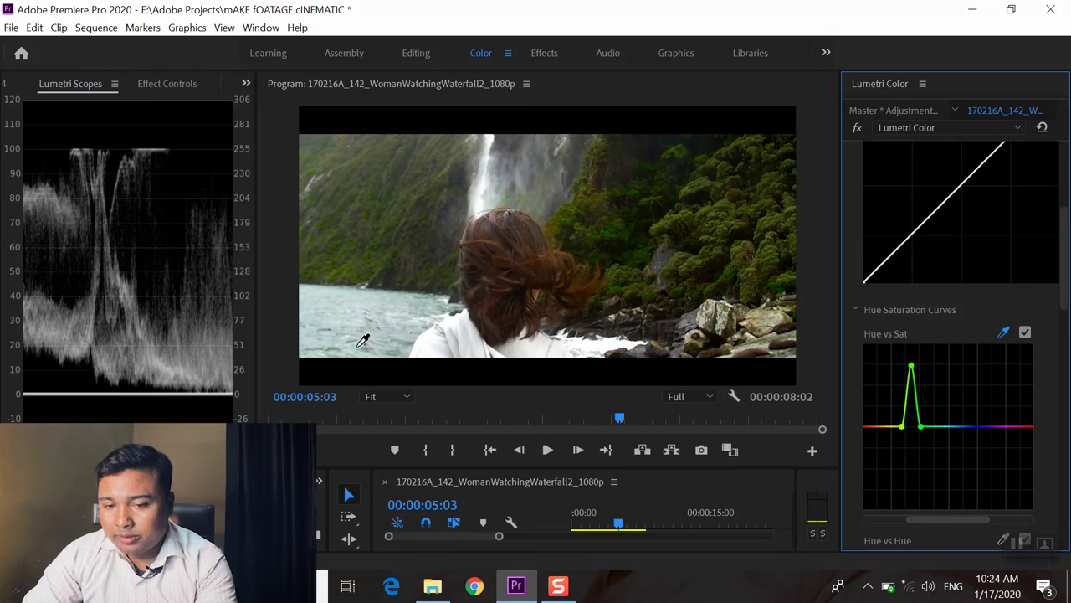
Step: Begin sampling another hue, then cancel it so the curve is unchanged
{"action": "left_click", "coordinate": [350, 332]}
{"action": "left_click", "coordinate": [348, 336]}
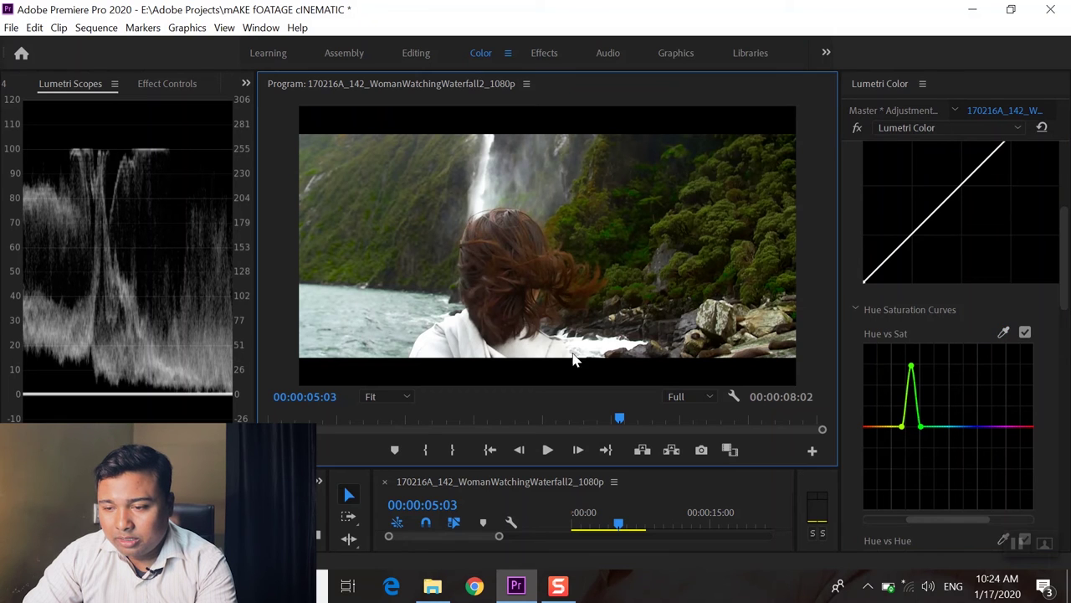
{"action": "left_click", "coordinate": [1006, 333]}
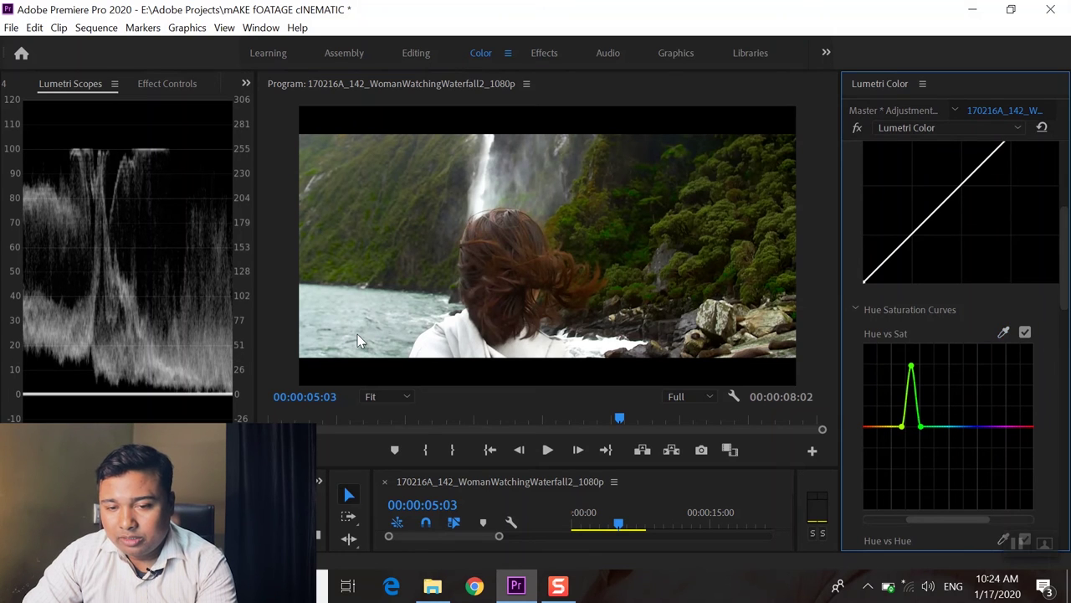
{"action": "left_click", "coordinate": [1004, 332]}
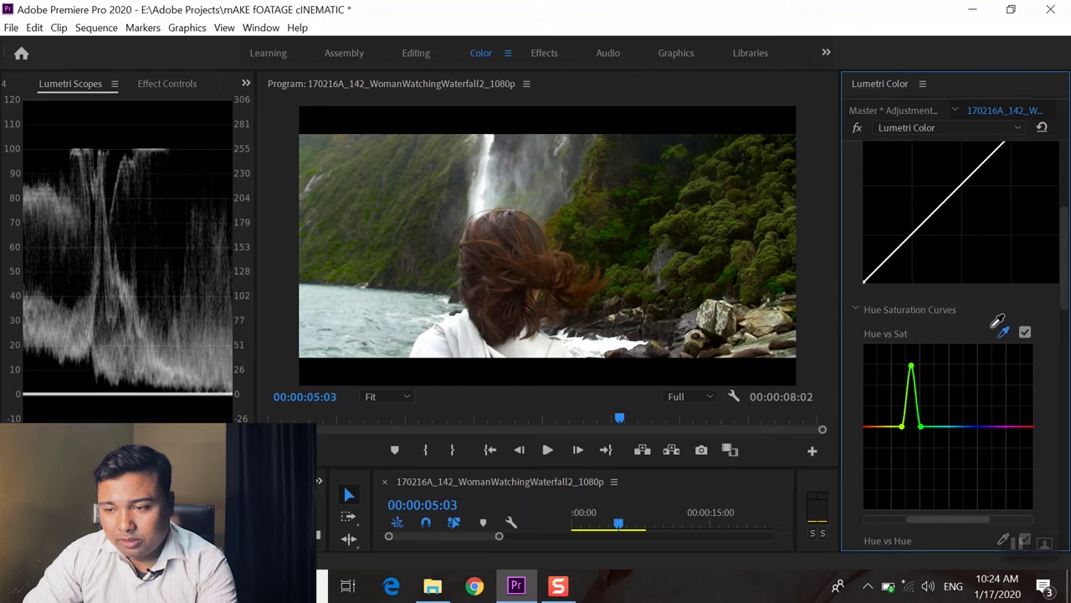
{"action": "left_click", "coordinate": [322, 344]}
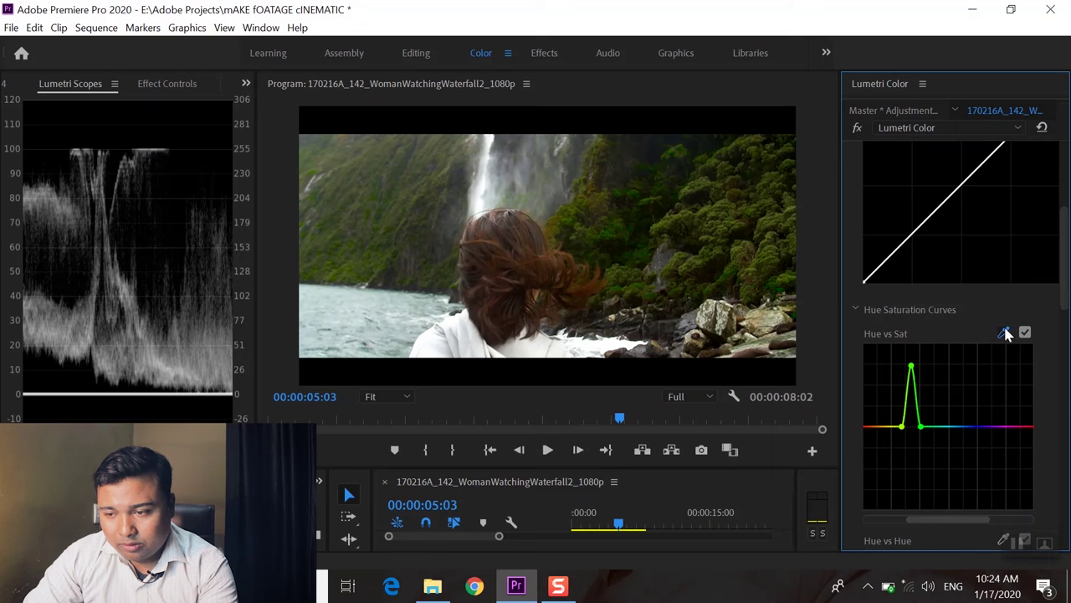
{"action": "left_click", "coordinate": [373, 347]}
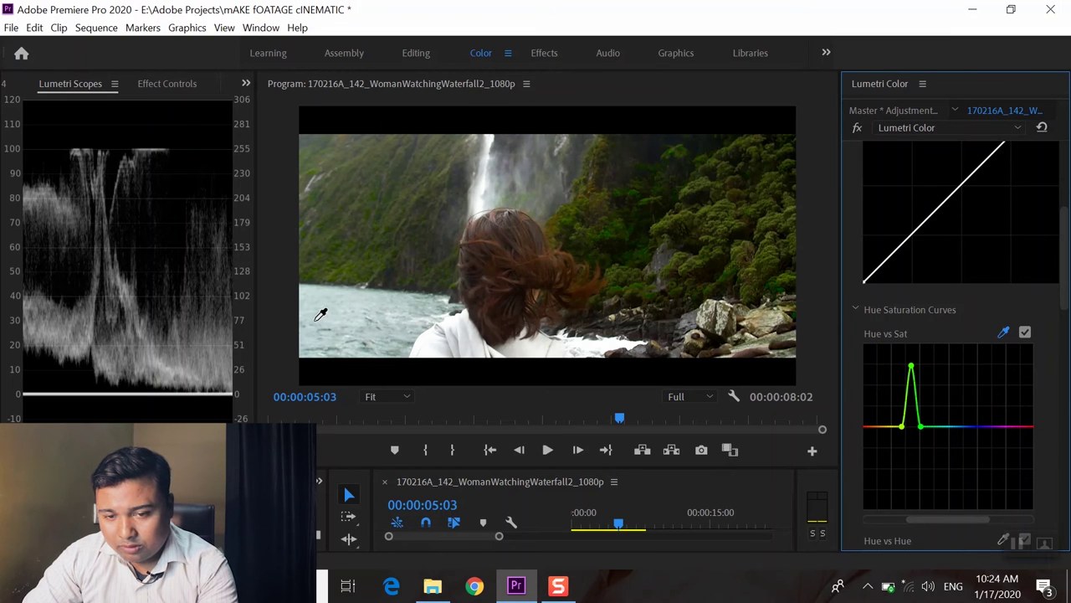
{"action": "scroll", "coordinate": [1057, 282], "scroll_direction": "down", "scroll_amount": 5}
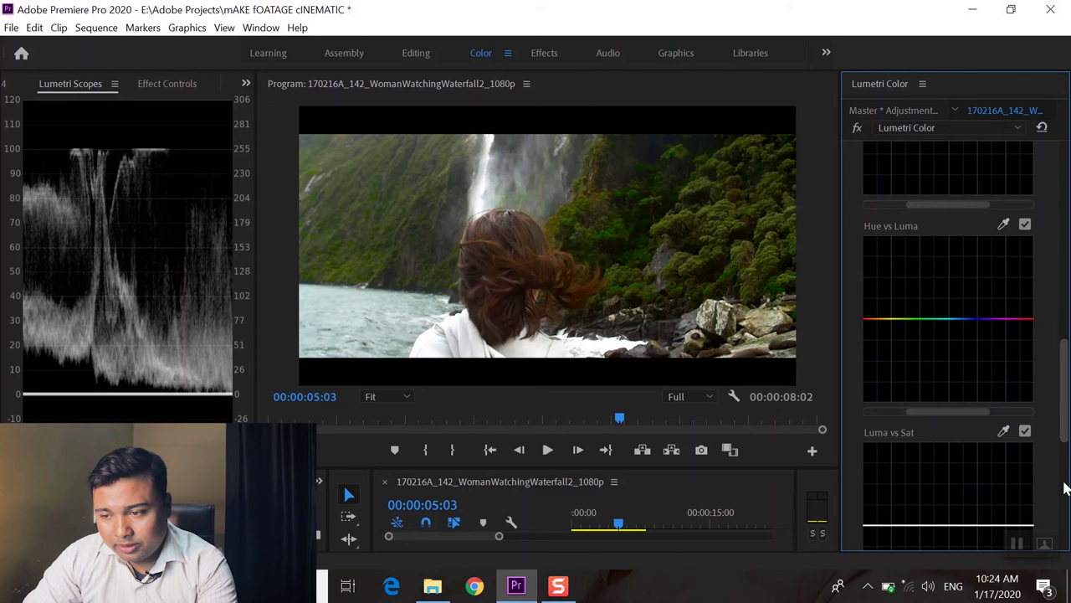
Step: Expand Color Wheels & Match and compare the grade with the section off and on
{"action": "scroll", "coordinate": [1065, 488], "scroll_direction": "down", "scroll_amount": 3}
{"action": "left_click", "coordinate": [879, 452]}
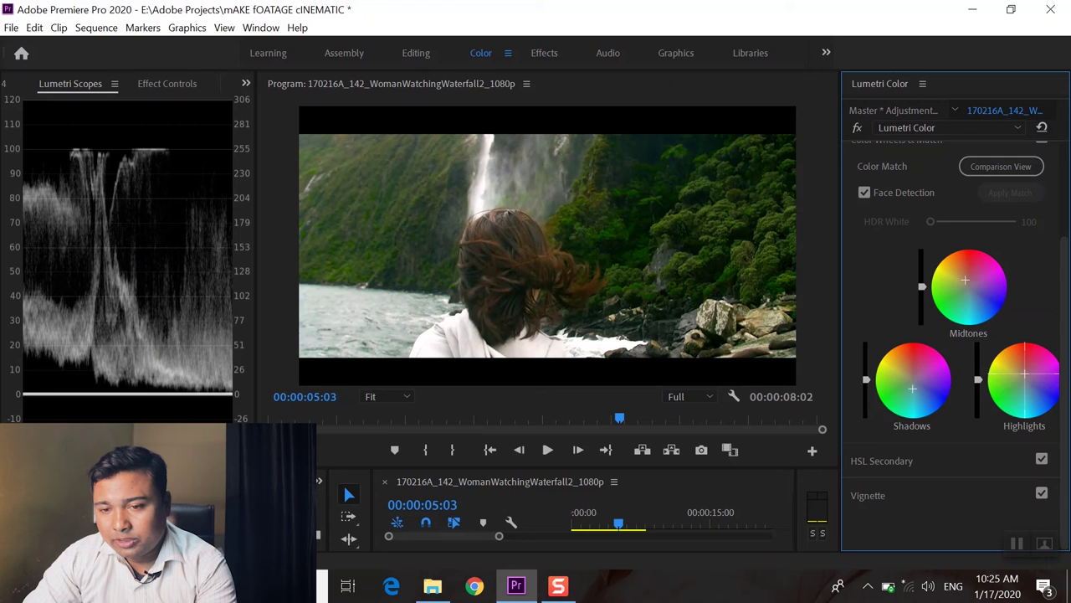
{"action": "scroll", "coordinate": [977, 248], "scroll_direction": "up", "scroll_amount": 2}
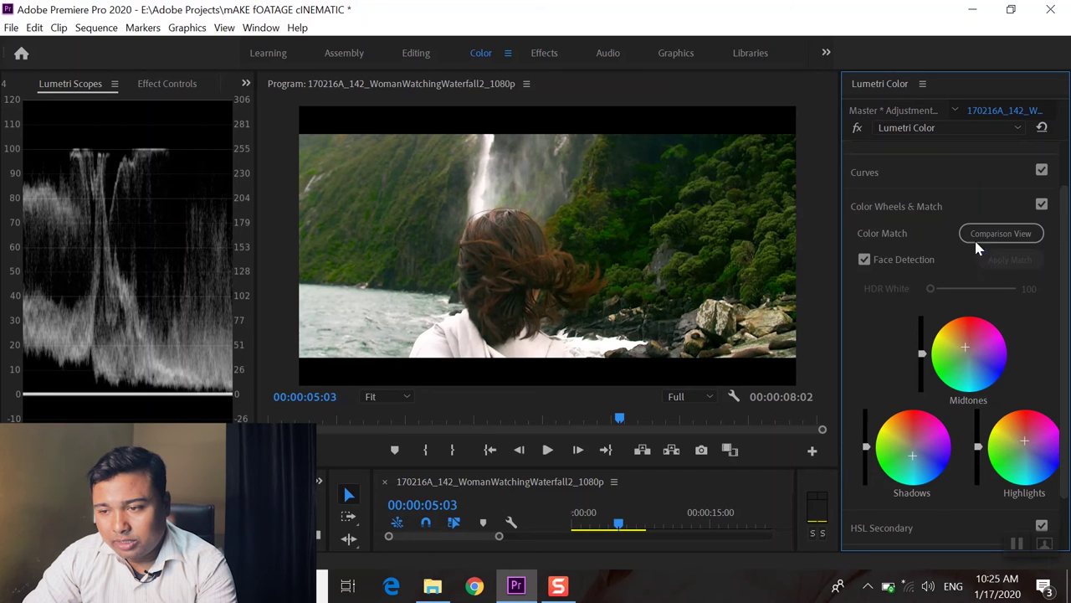
{"action": "left_click", "coordinate": [1042, 206]}
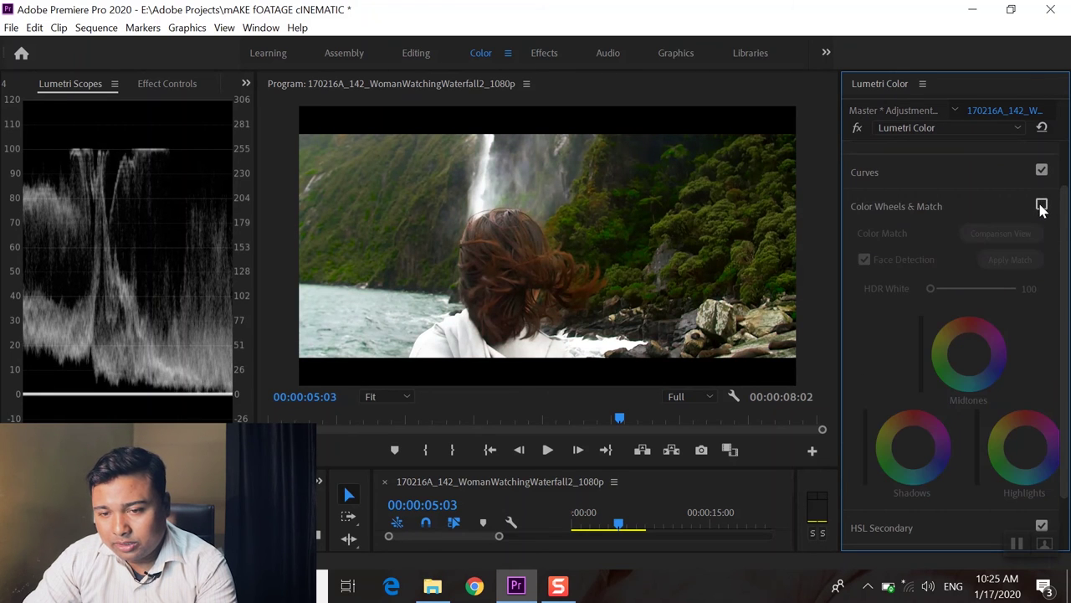
{"action": "left_click", "coordinate": [1042, 207]}
Step: Toggle Color Wheels off and back on, then return the playhead to the clip's start
{"action": "left_click", "coordinate": [1042, 206]}
{"action": "left_click", "coordinate": [1042, 206]}
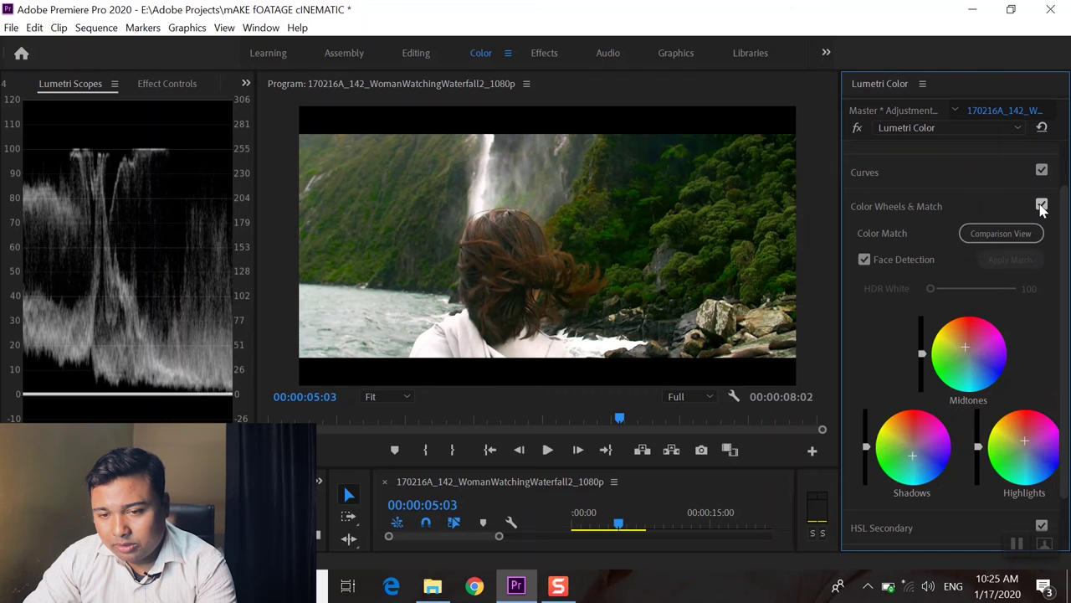
{"action": "left_click", "coordinate": [620, 427]}
{"action": "key", "text": "Home"}
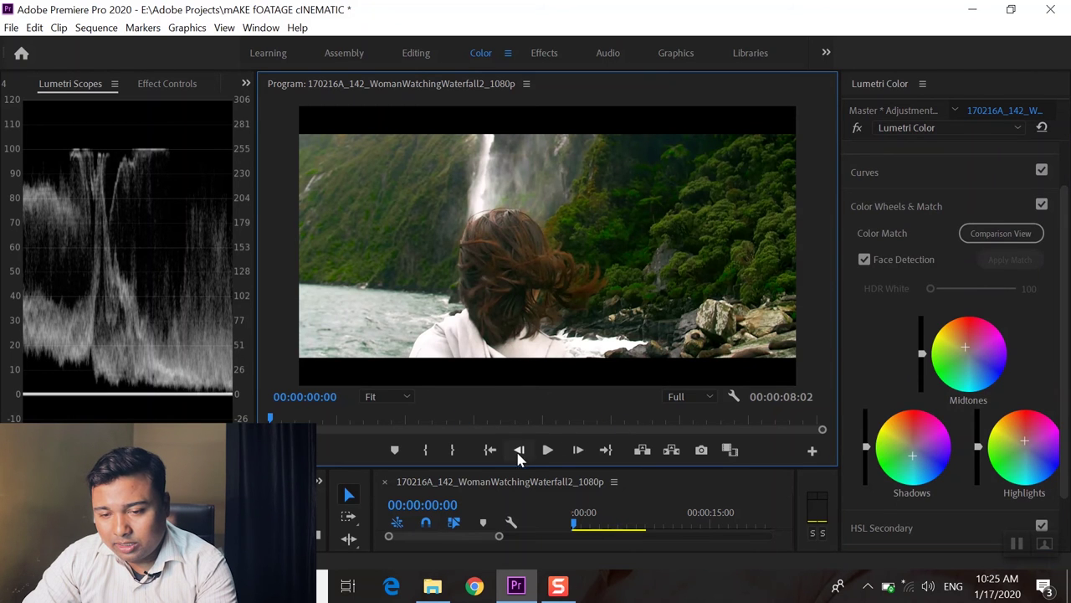
{"action": "left_click", "coordinate": [546, 450]}
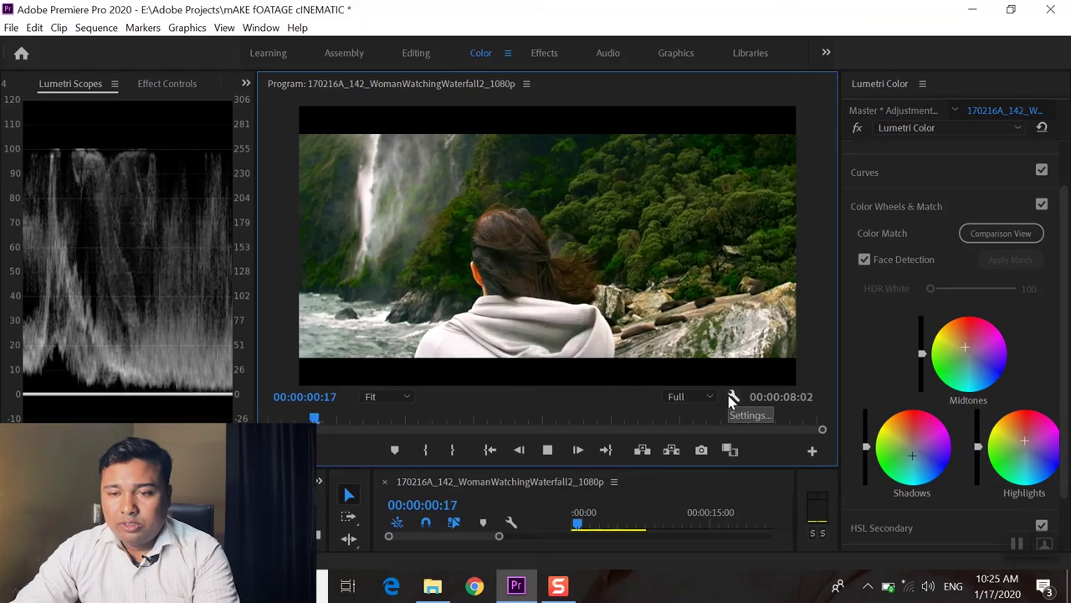
{"action": "left_click", "coordinate": [857, 128]}
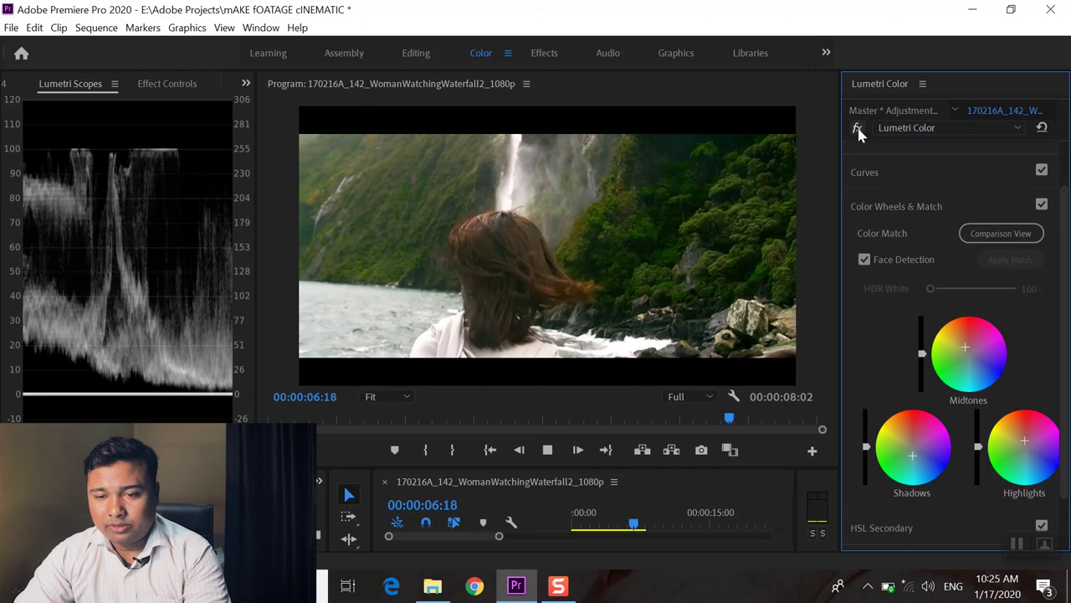
{"action": "left_click", "coordinate": [857, 127]}
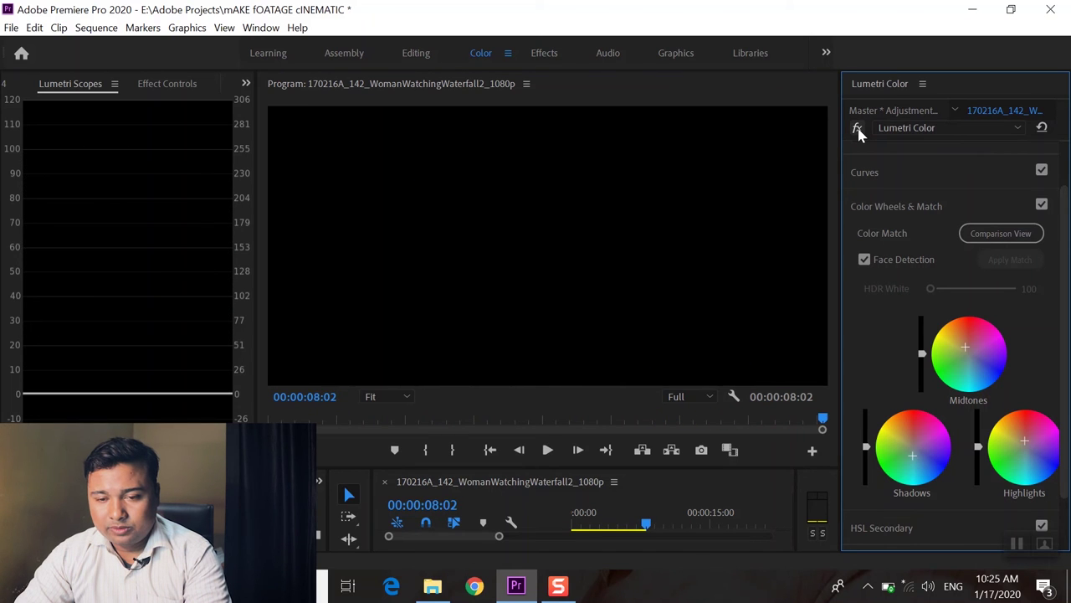